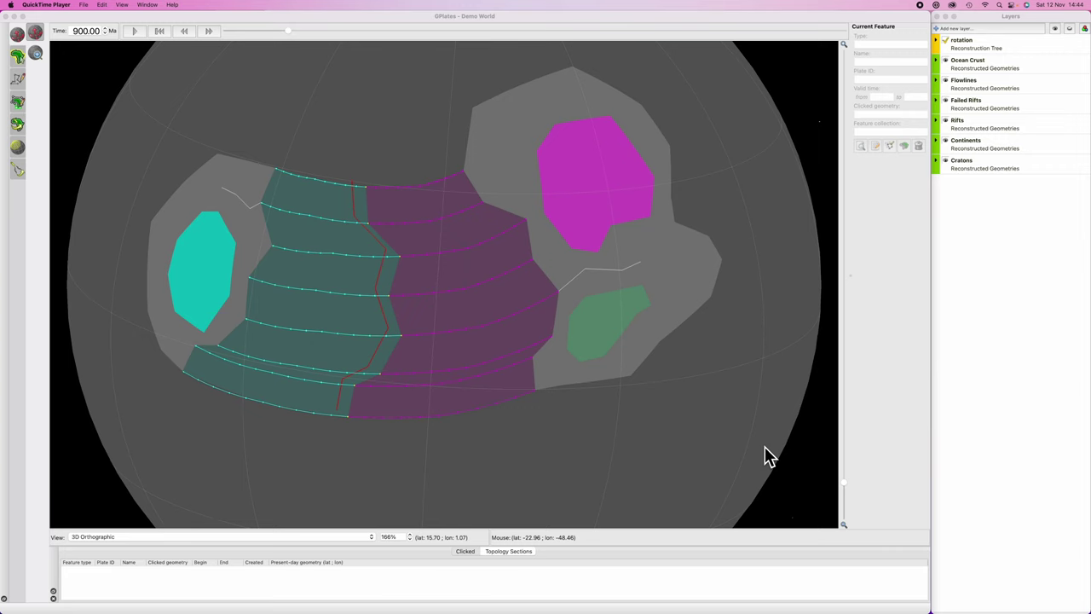
- Advance the GPlates reconstruction time, then launch Finder through Spotlight
click(774, 446)
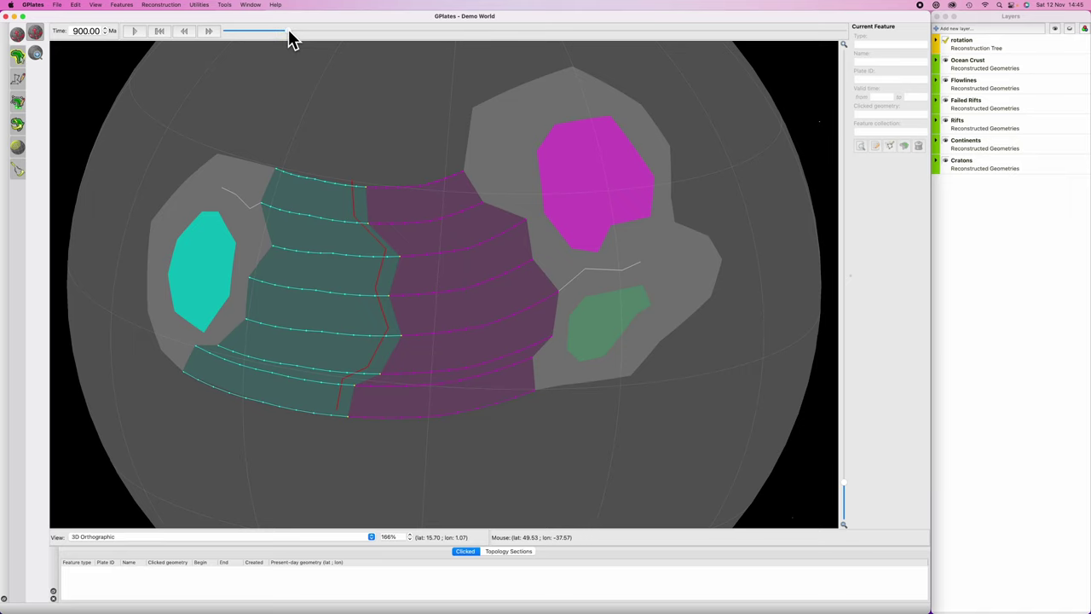
drag(288, 32, 435, 281)
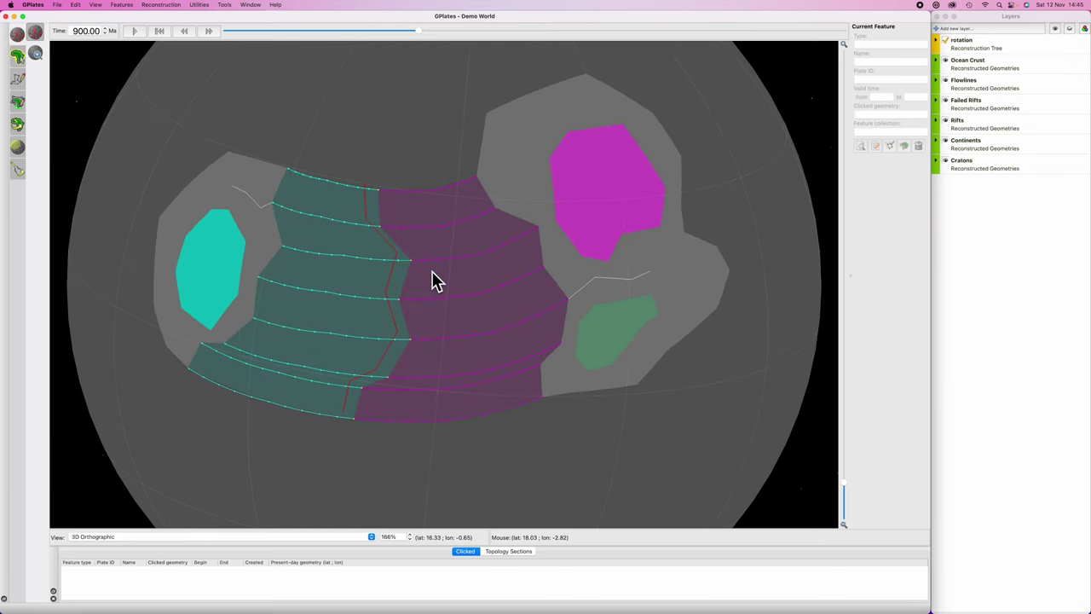
key(super+space)
text(finder)
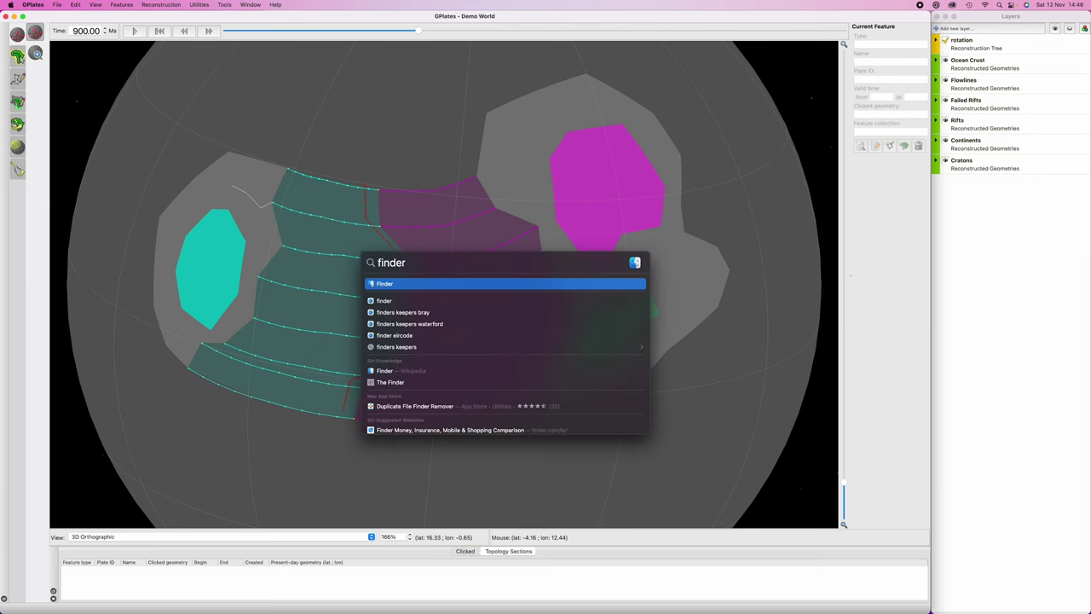
key(Return)
- Browse to GPlates > GPlates Demo 3 and bring up the file options for rotation.rot
click(297, 169)
click(442, 179)
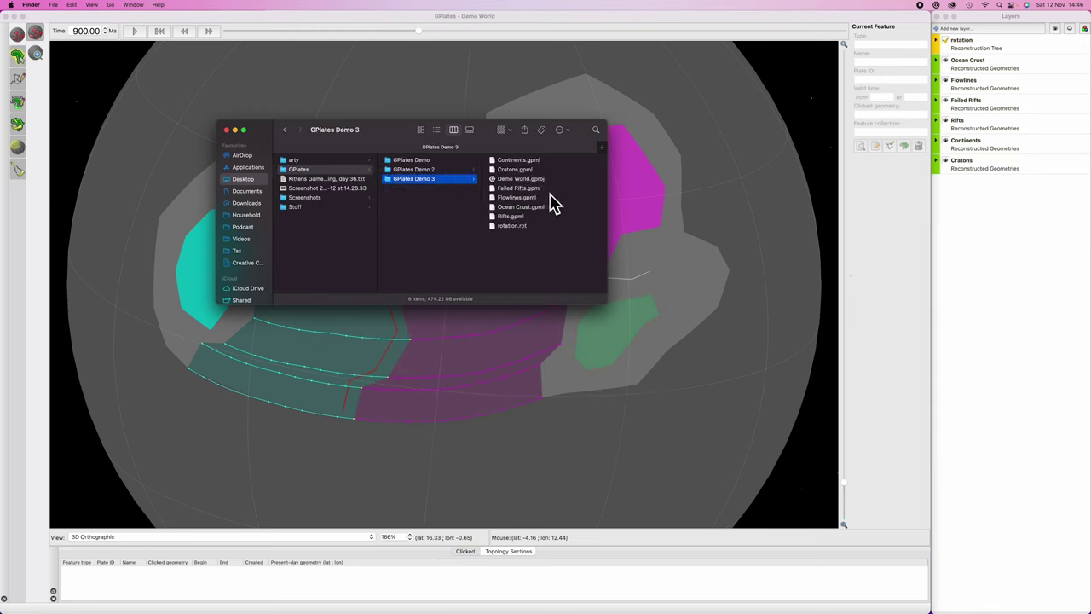
click(514, 227)
right_click(465, 232)
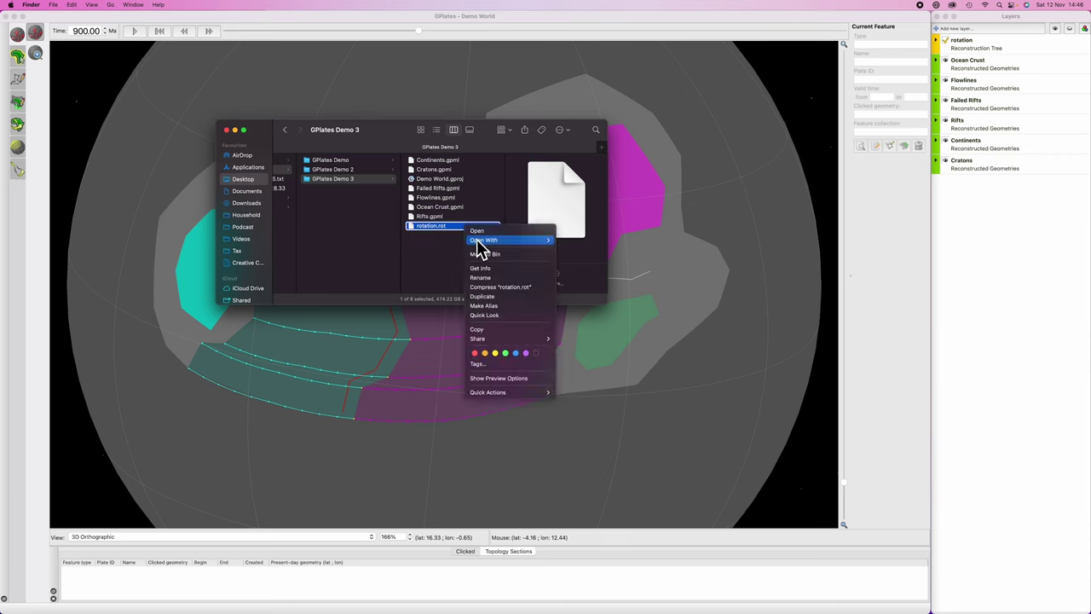
- Open rotation.rot in TextEdit, close Finder, and enlarge the window and text size
mouse_move(484, 239)
click(580, 241)
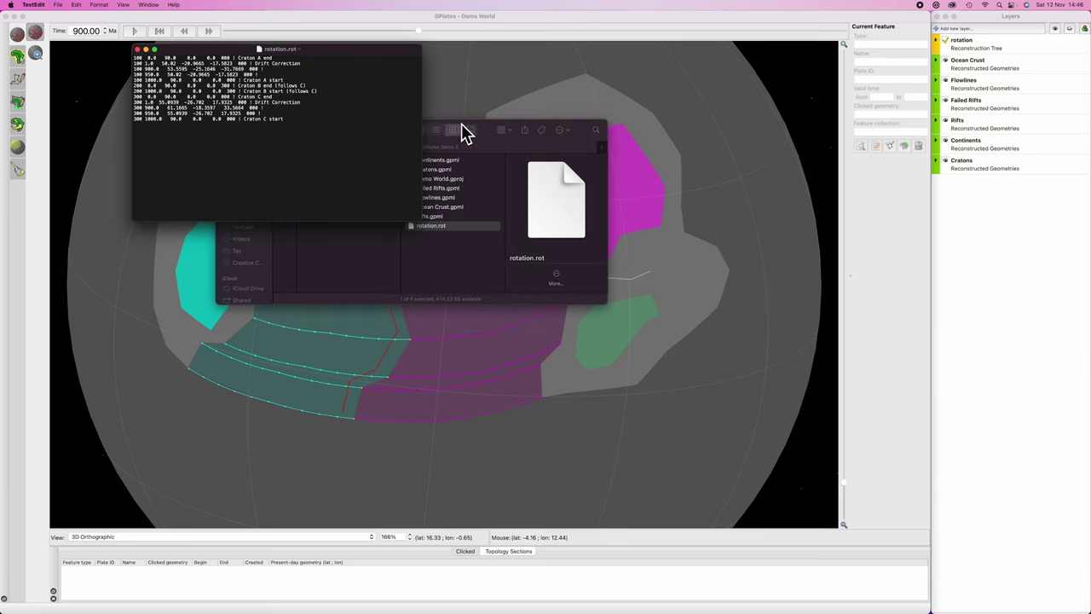
click(477, 145)
click(226, 129)
click(226, 137)
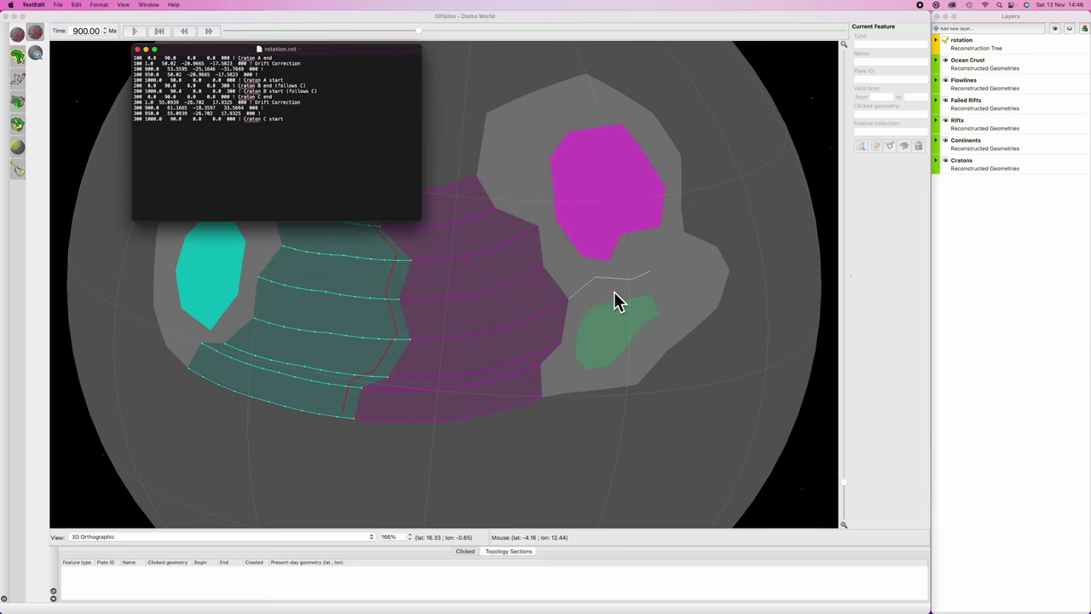
drag(420, 220, 659, 319)
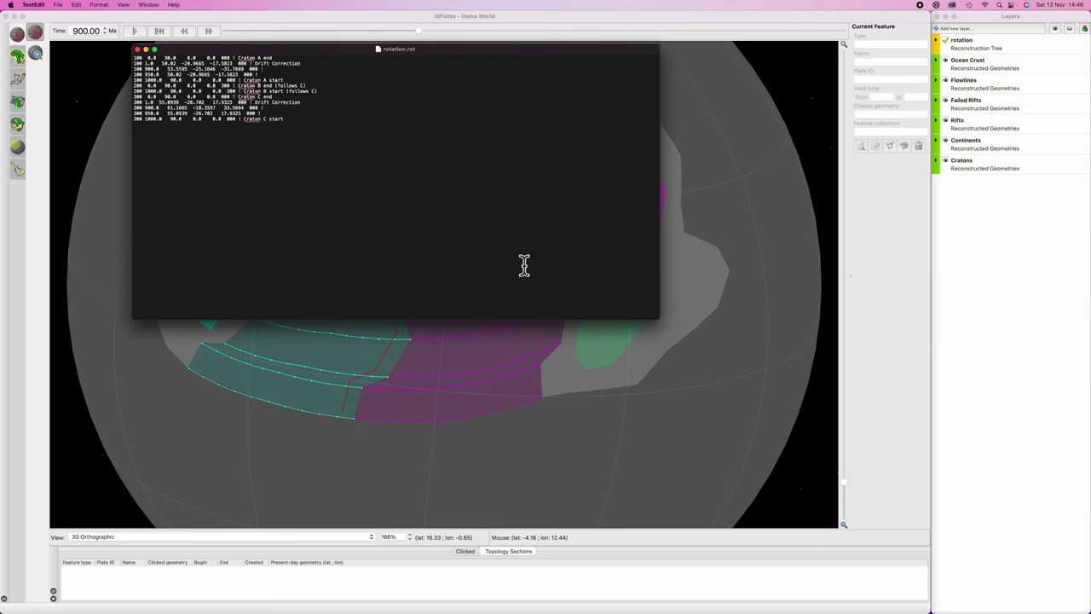
key(super+plus)
key(super+plus)
key(super+plus)
key(super+plus)
key(super+plus)
key(super+plus)
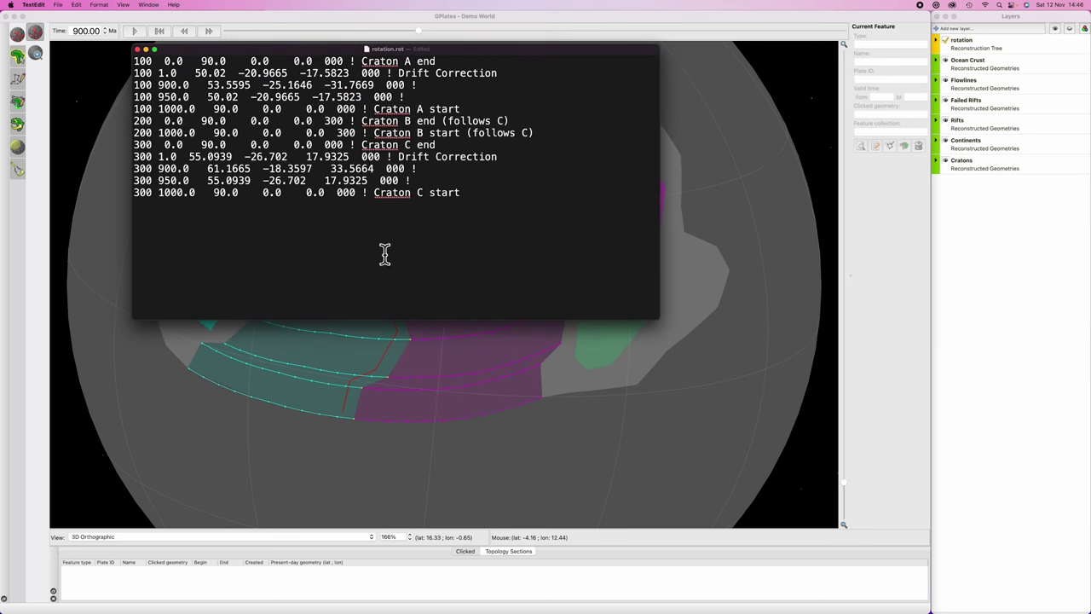
- Insert blank lines separating the Craton A, B and C rotation groups
click(134, 120)
key(Return)
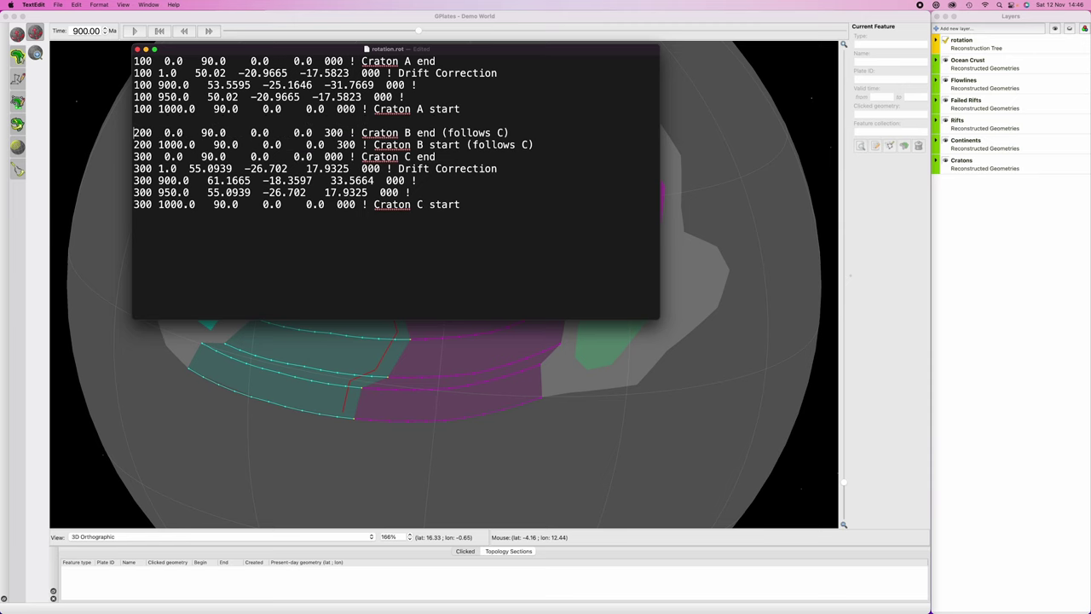
key(Return)
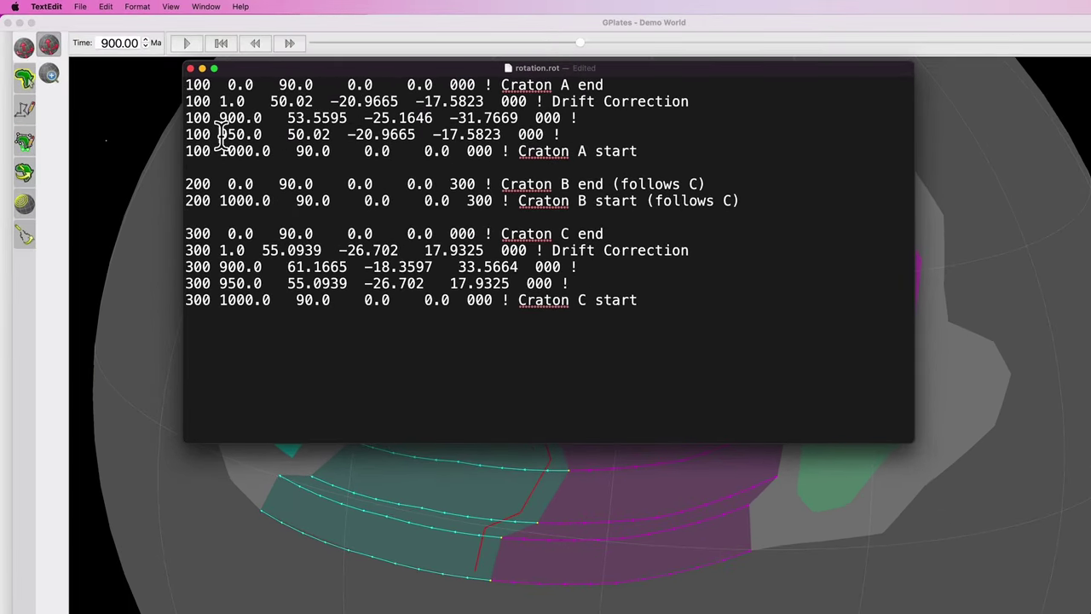
- Copy Craton A's 900.0 rotation values over its 1.0 Drift Correction row
drag(219, 134, 262, 134)
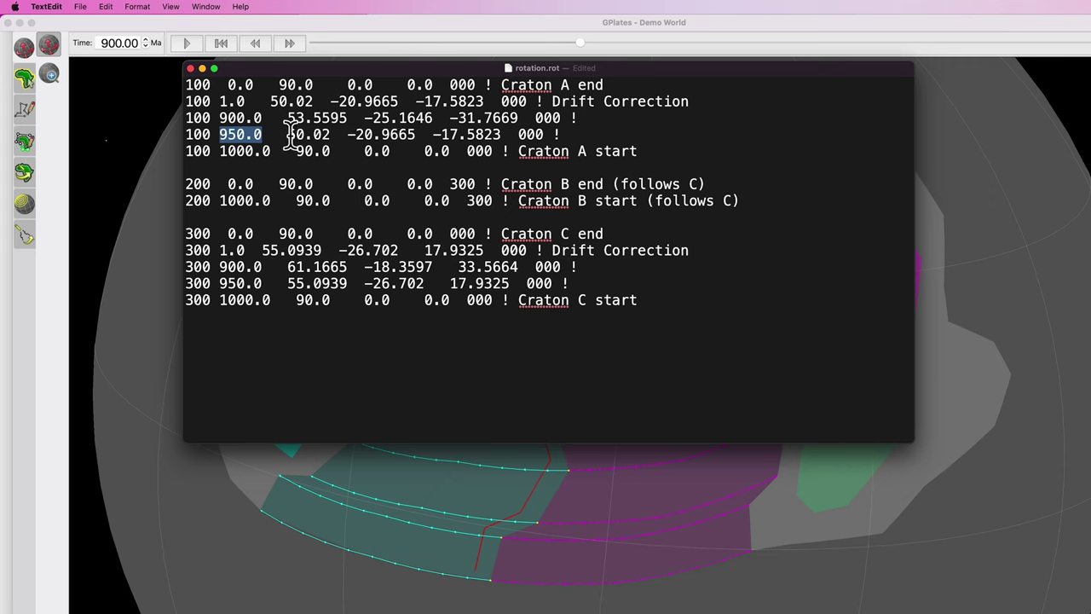
drag(287, 133, 497, 128)
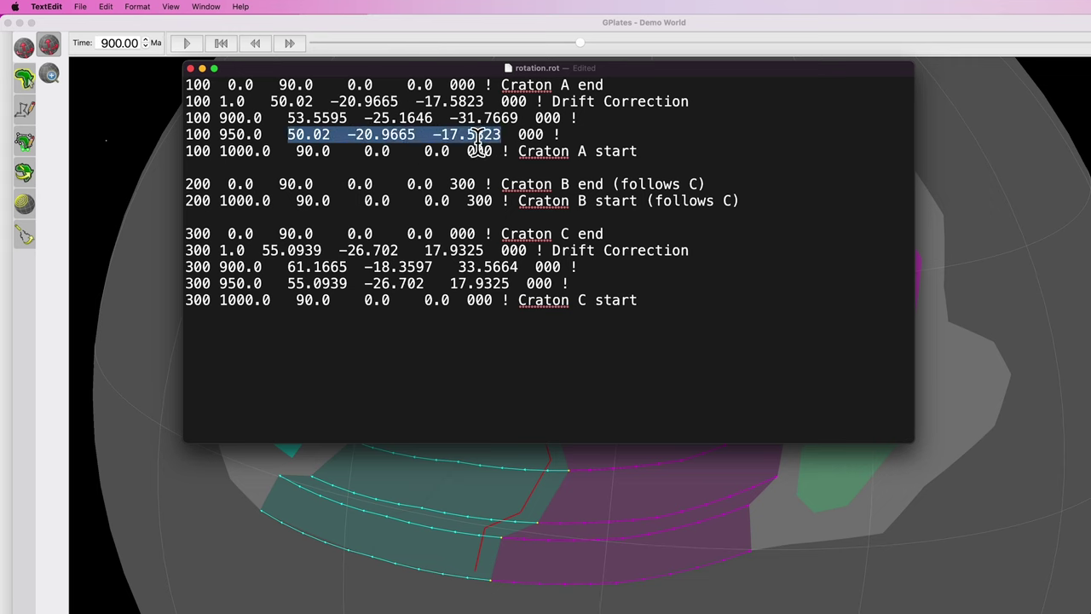
drag(270, 102, 490, 101)
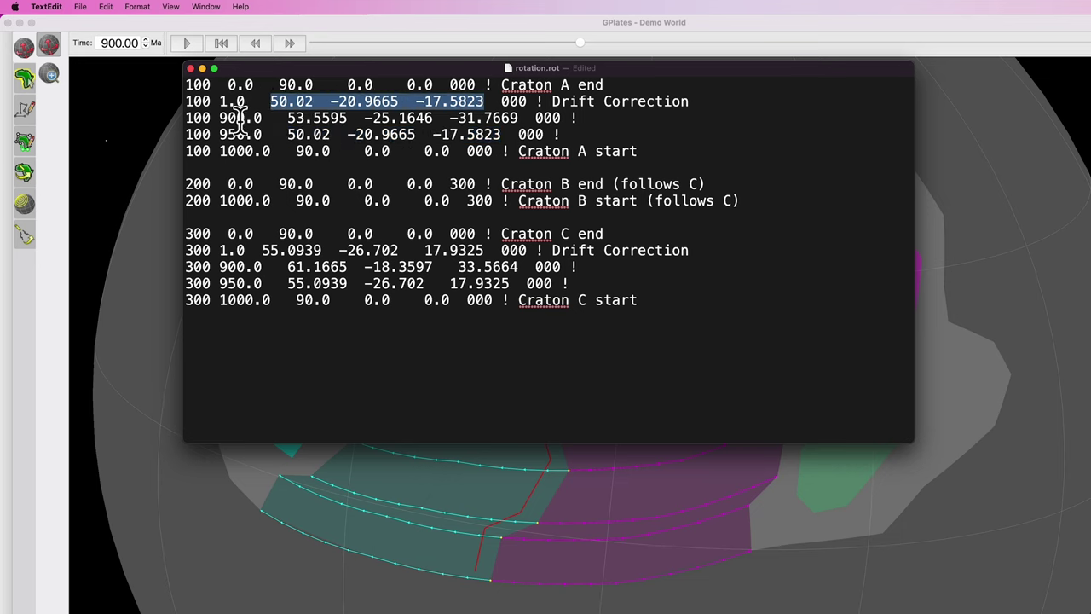
click(288, 122)
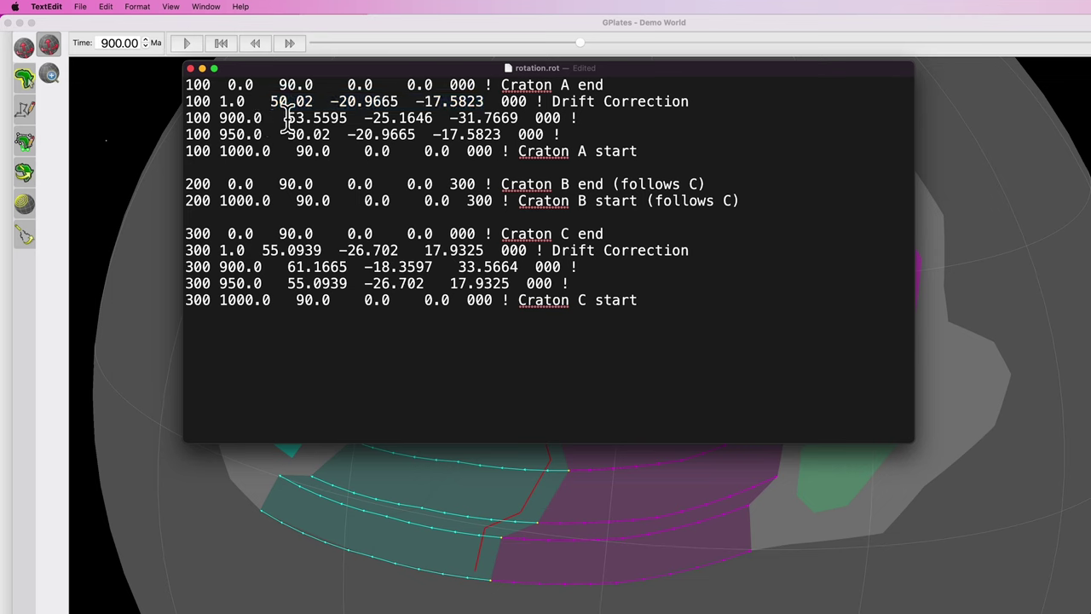
drag(288, 122, 518, 119)
key(super+c)
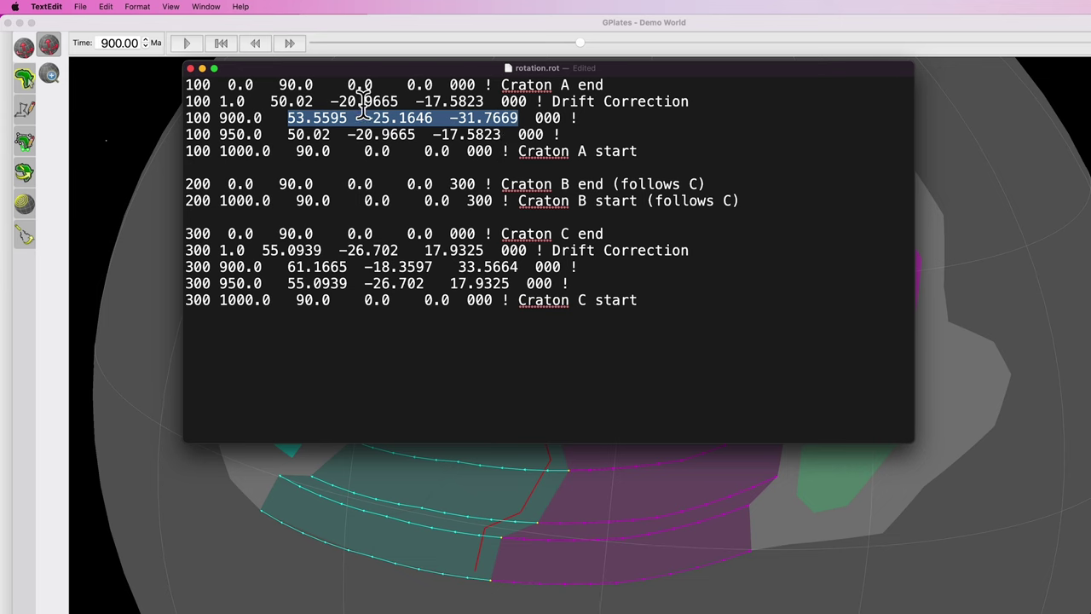
drag(271, 100, 497, 91)
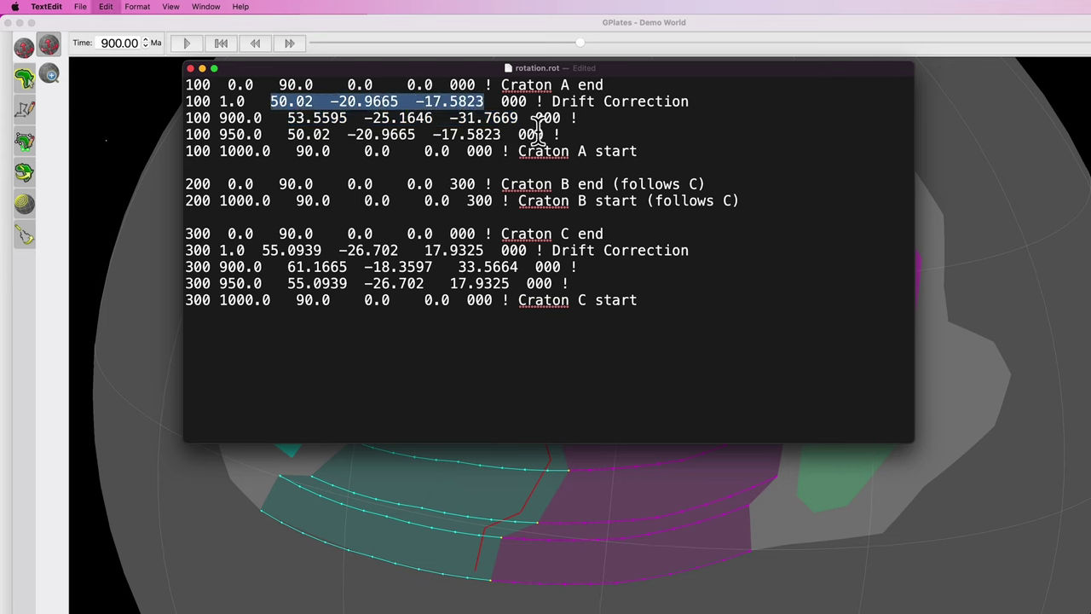
key(super+v)
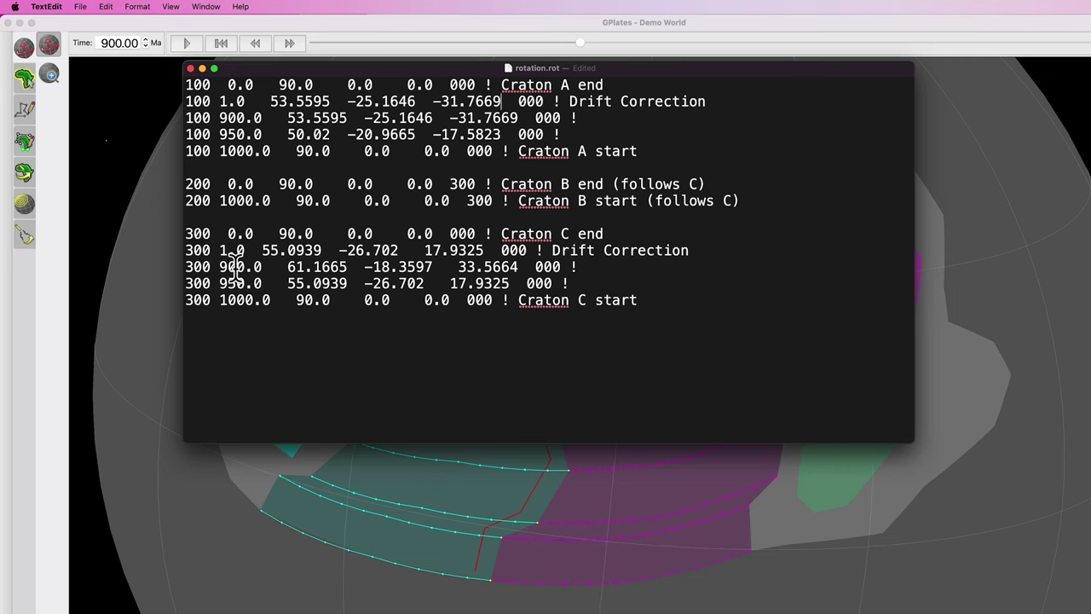
- Paste Craton C's 900 Ma rotation values over its Drift Correction row
drag(520, 267, 288, 268)
key(super+c)
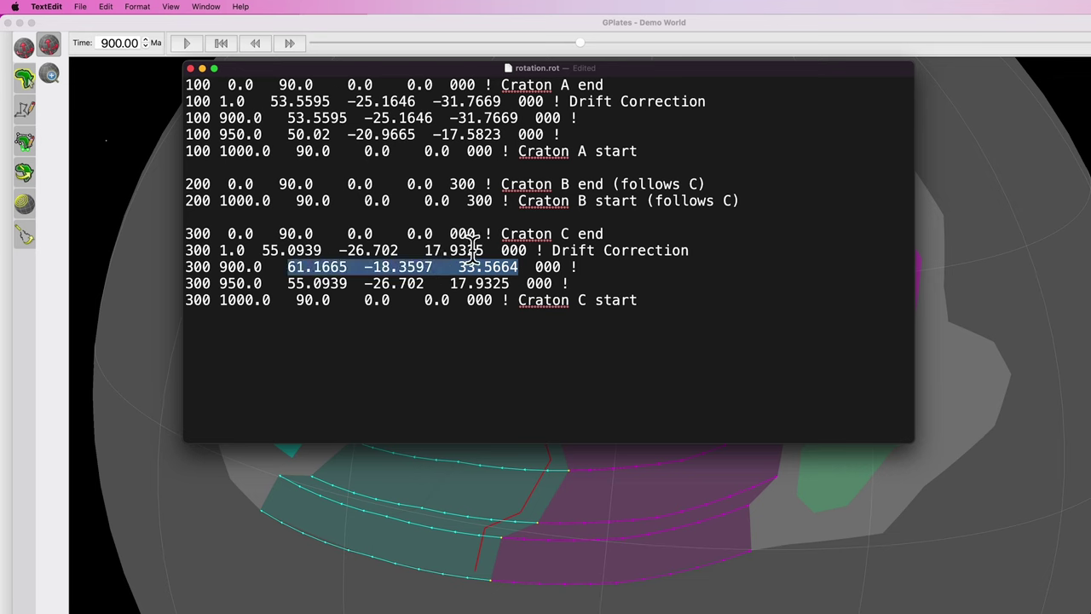
drag(484, 250, 266, 252)
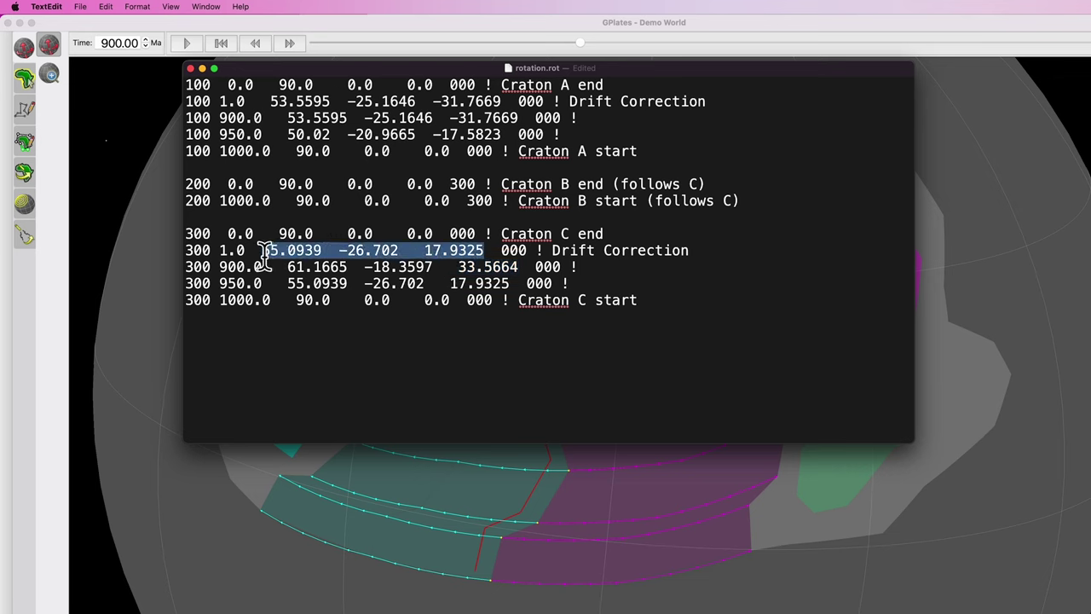
key(super+v)
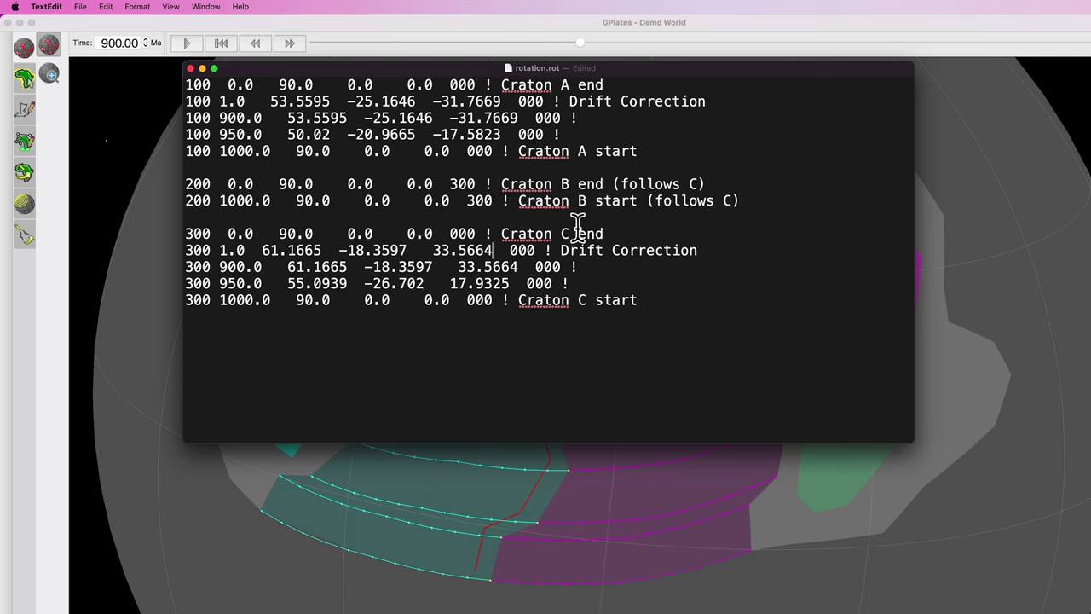
drag(611, 234, 187, 233)
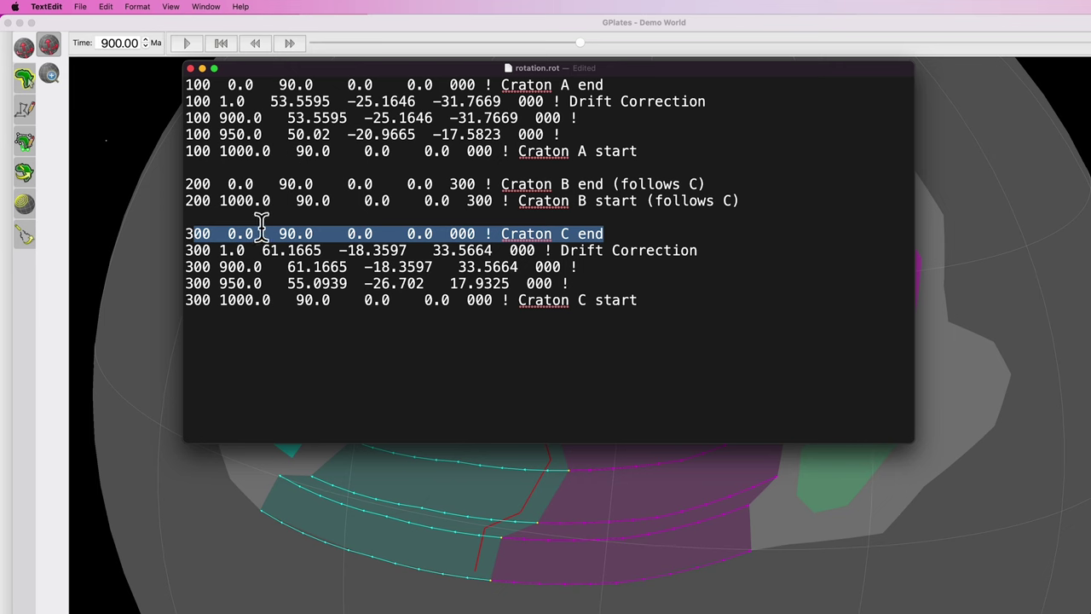
drag(707, 184, 181, 184)
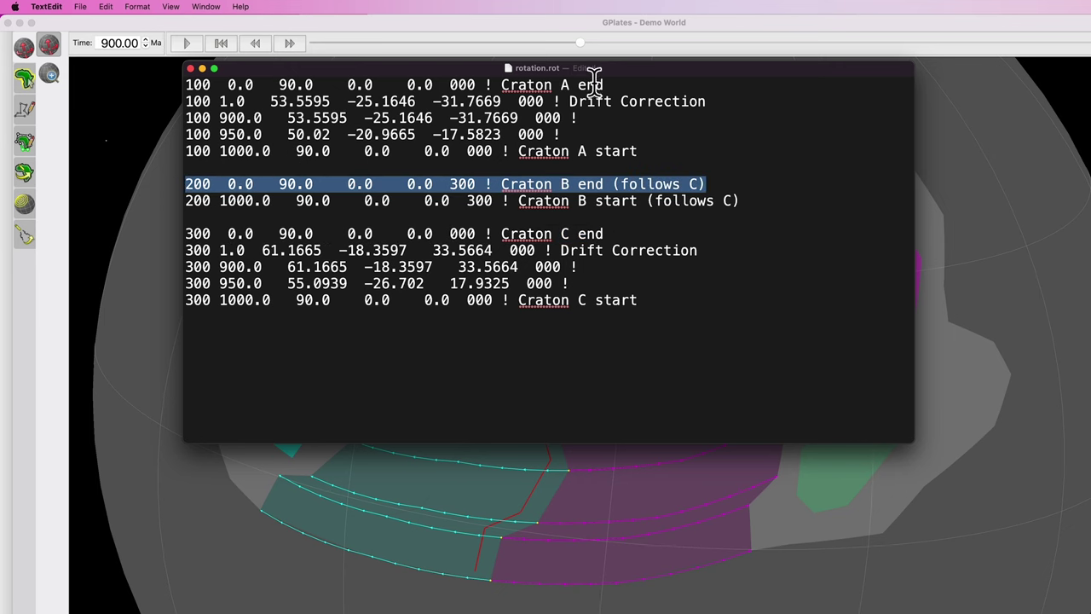
drag(603, 84, 181, 84)
click(647, 304)
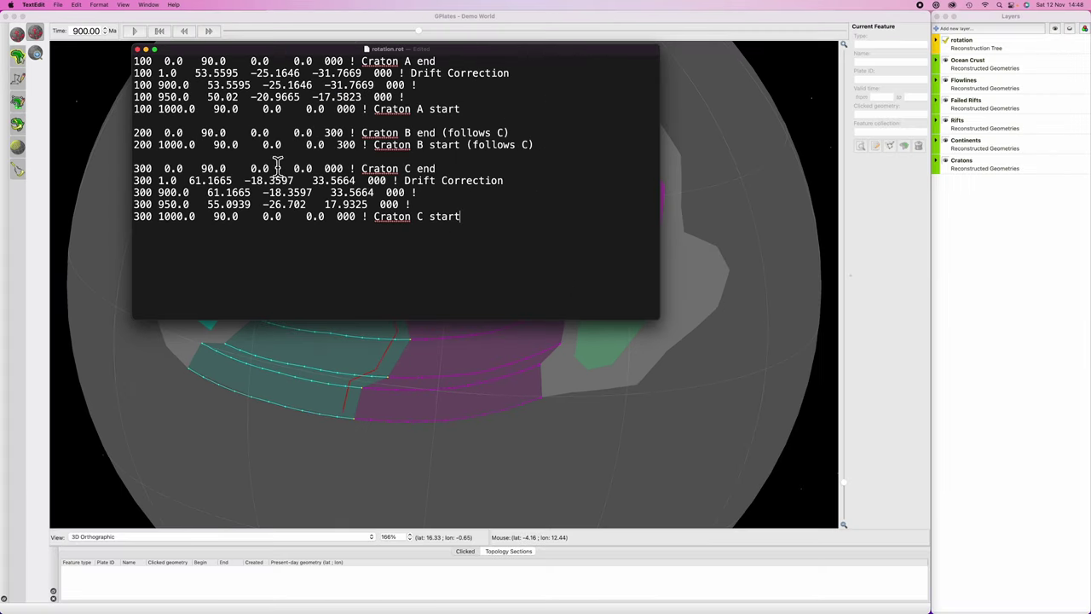
- Remove the blank lines between craton groups, save rotation.rot, and return to GPlates
click(191, 216)
key(BackSpace)
click(156, 122)
key(BackSpace)
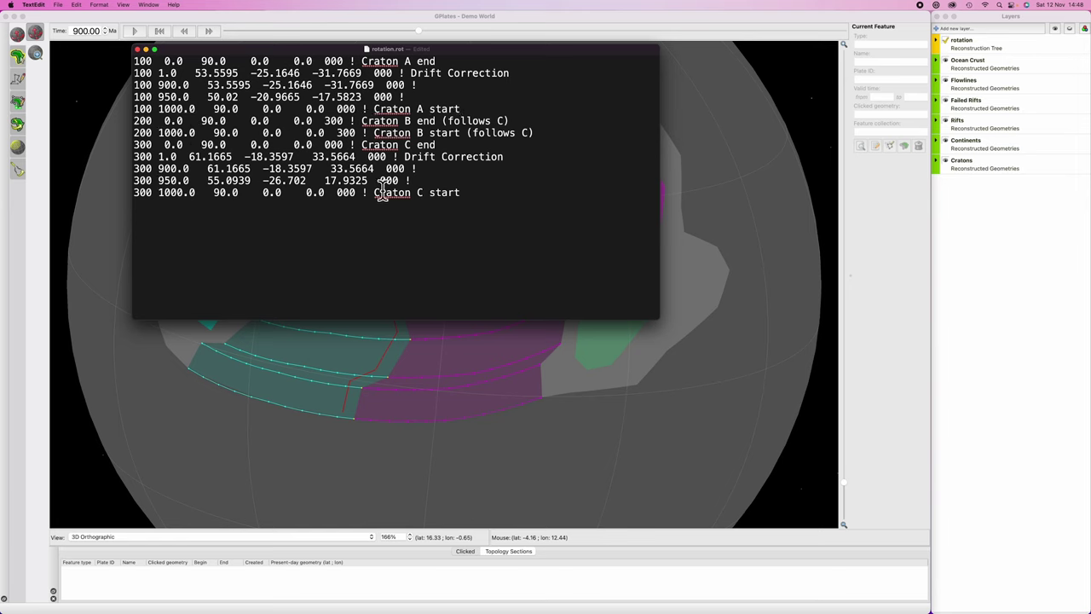
key(super+s)
click(743, 169)
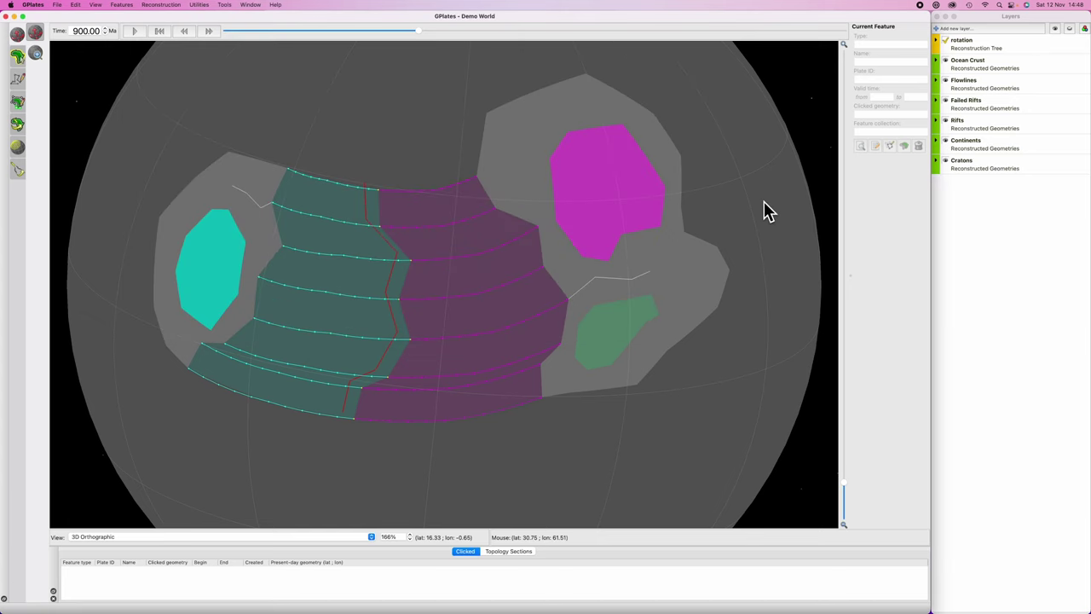
- Reload rotation.rot from the Manage Feature Collections dialog
key(super+m)
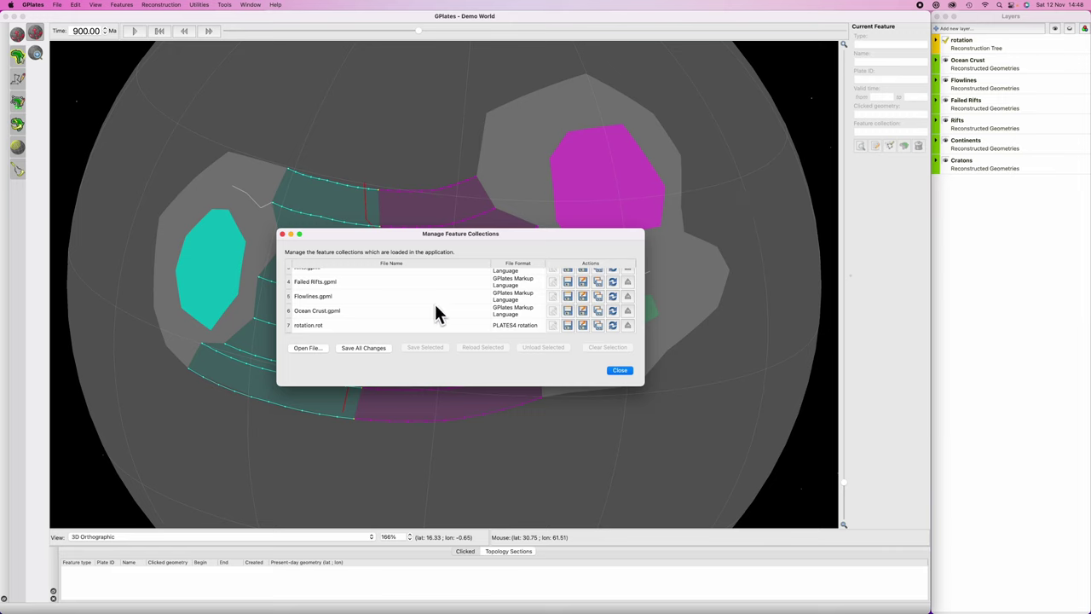
click(612, 325)
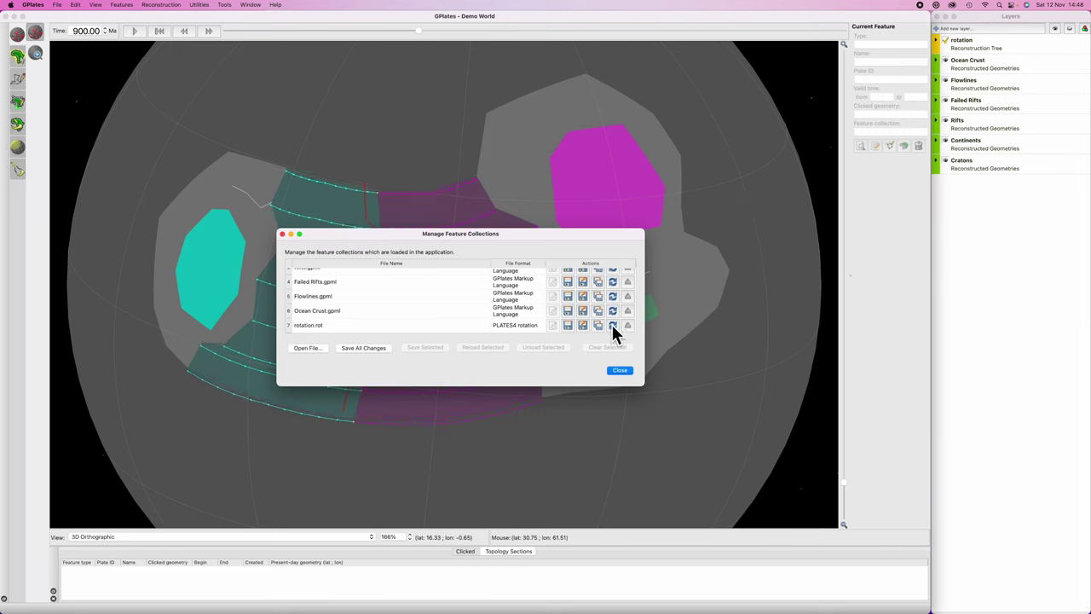
click(282, 233)
- Set the reconstruction time to 1000 Ma
drag(409, 33, 787, 27)
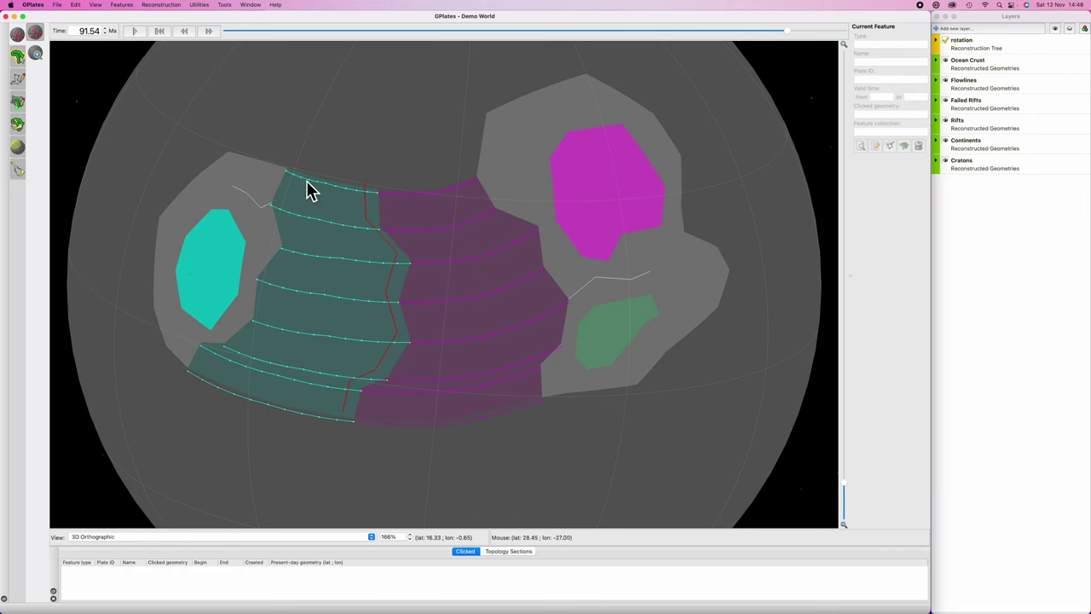
double_click(101, 30)
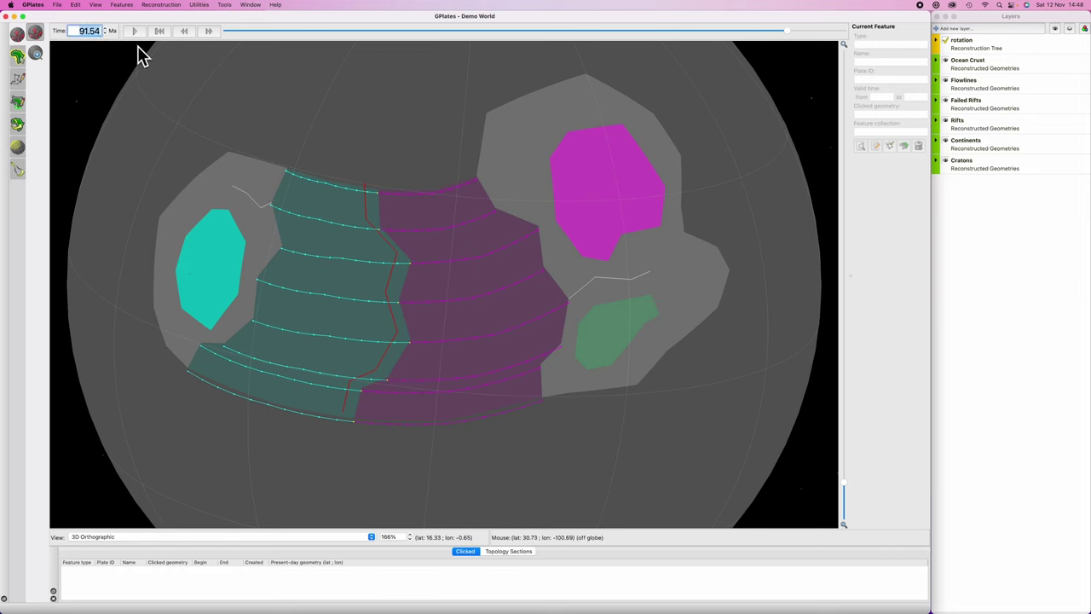
key(BackSpace)
text(1000)
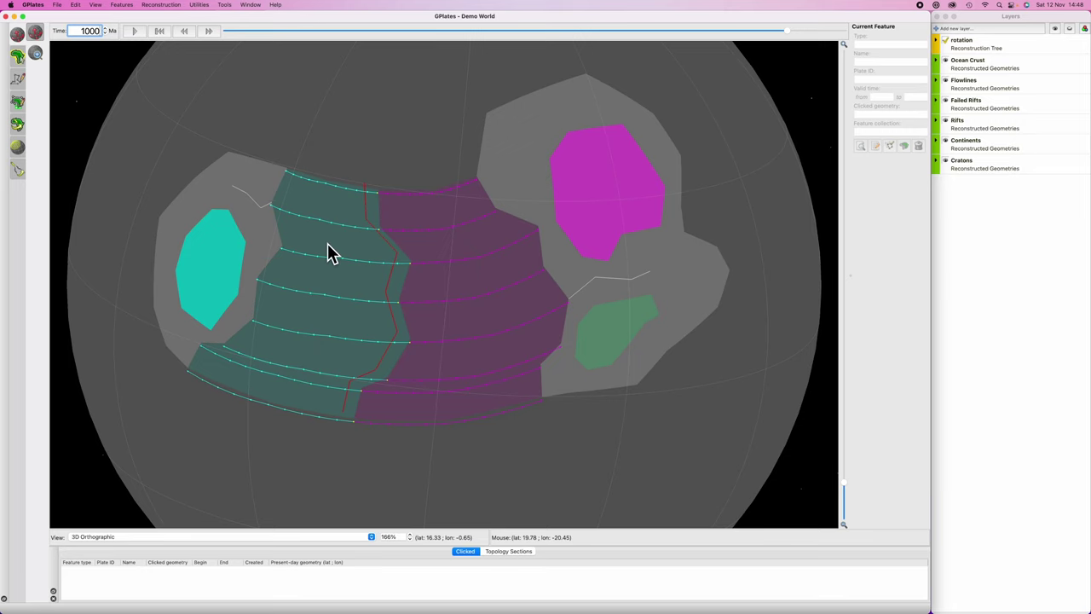
key(Return)
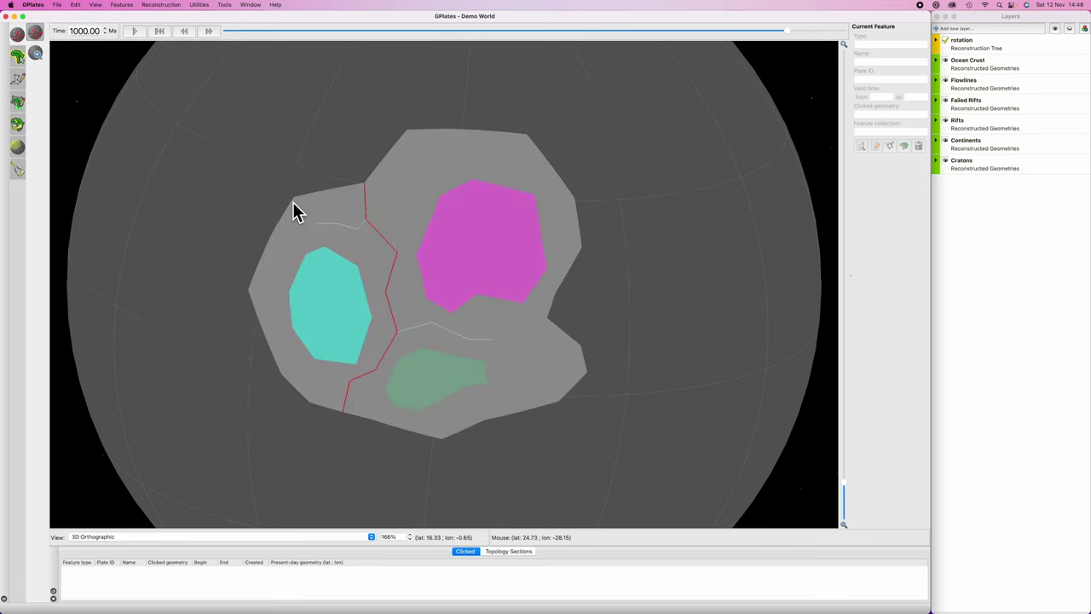
- Copy the rift line's geometry and start creating a Flowline feature from it
click(380, 199)
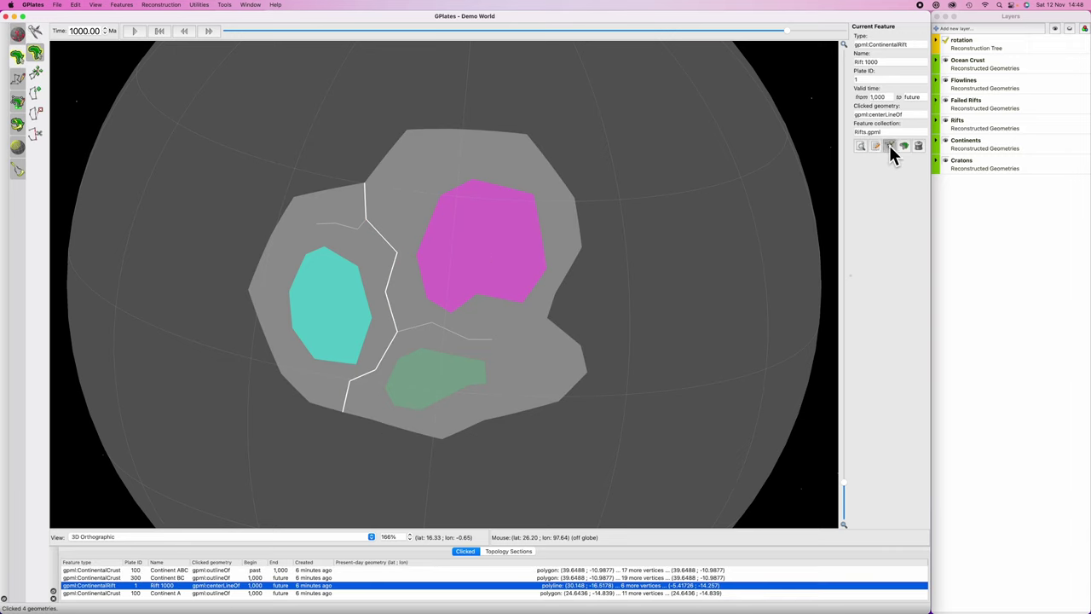
click(889, 148)
click(904, 516)
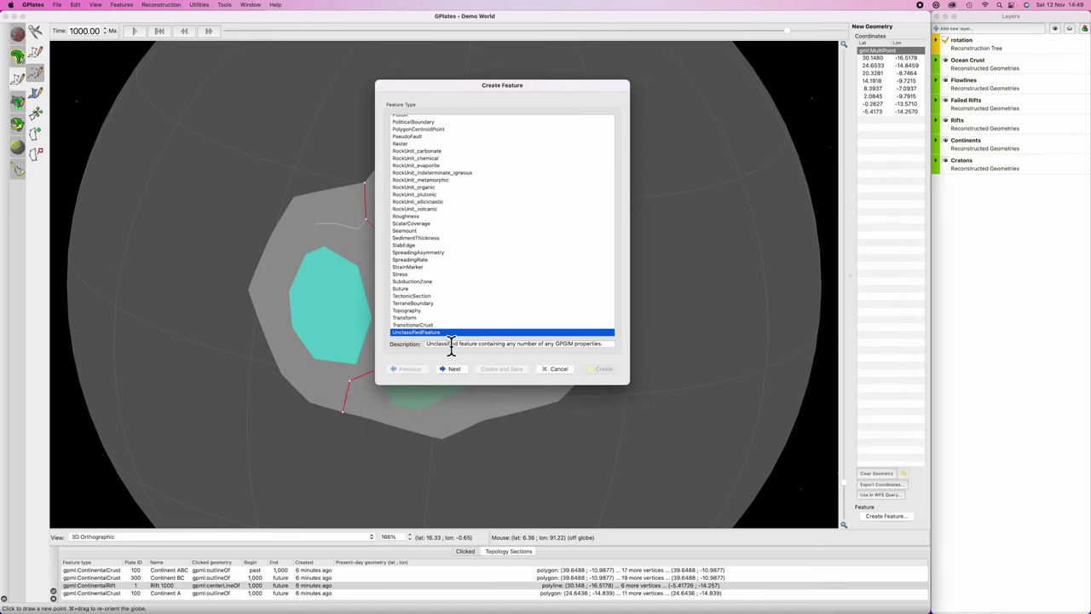
click(454, 368)
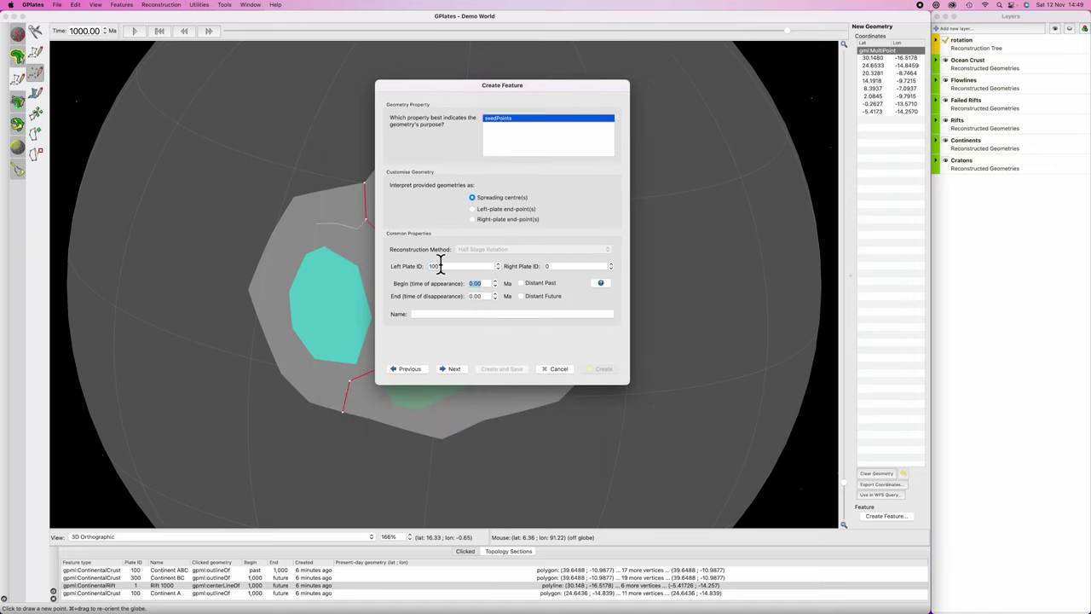
- Give the flowline right plate 300, appearance 1000 Ma, distant-future end, and name 'Flowline Test'
click(583, 266)
text(300)
click(482, 283)
text(1000)
click(521, 295)
click(492, 313)
text(Flowline Test)
click(452, 368)
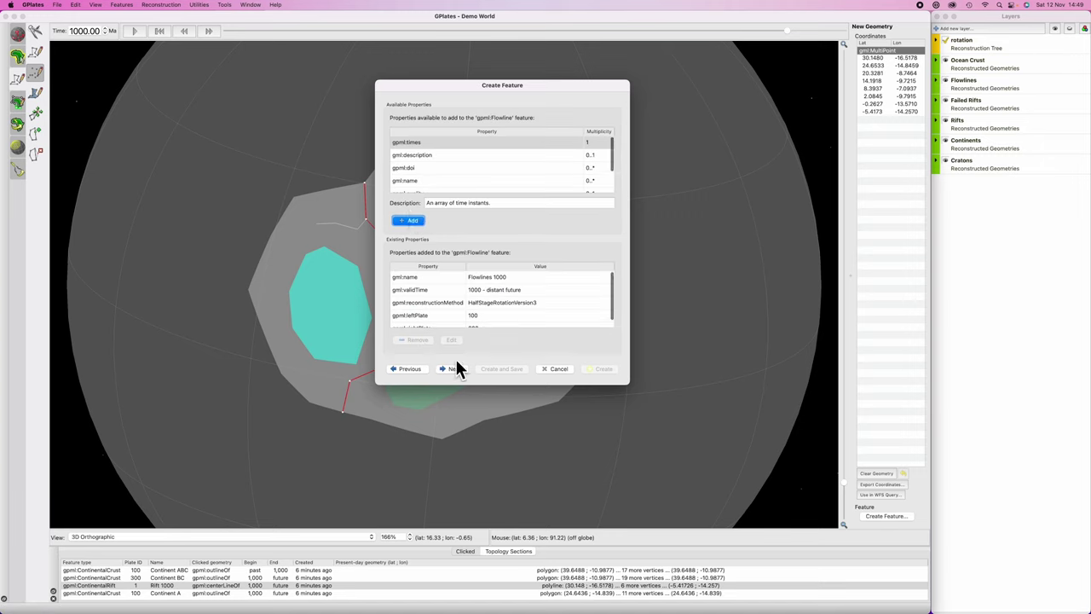
- Add a times list starting at 0, create the flowline in Flowlines.gpml, and slide time toward present
double_click(473, 300)
click(453, 293)
text(000)
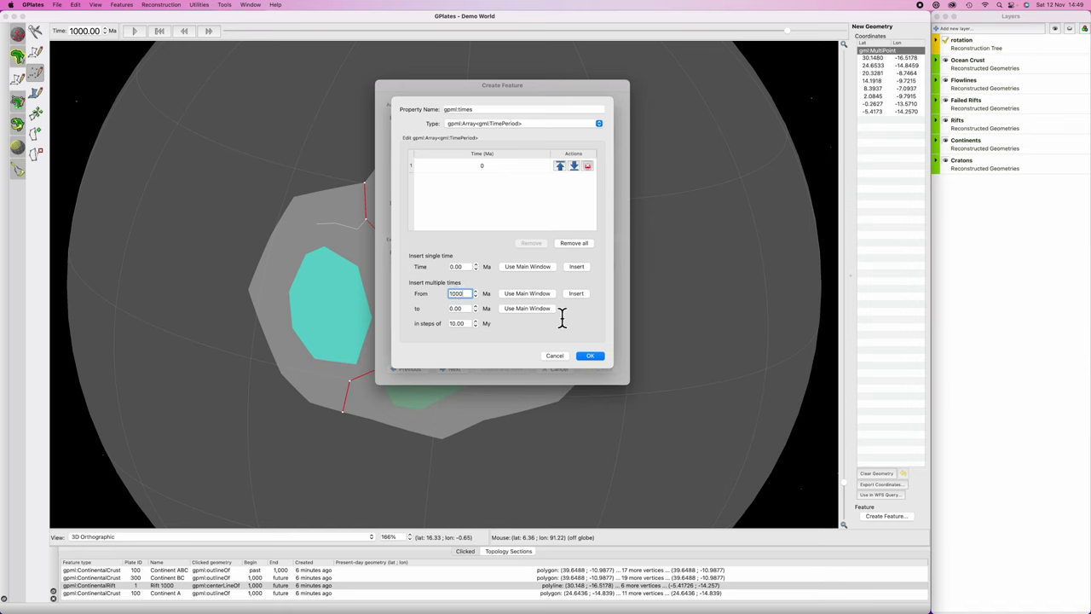
click(576, 294)
click(588, 355)
click(463, 367)
click(540, 158)
click(585, 371)
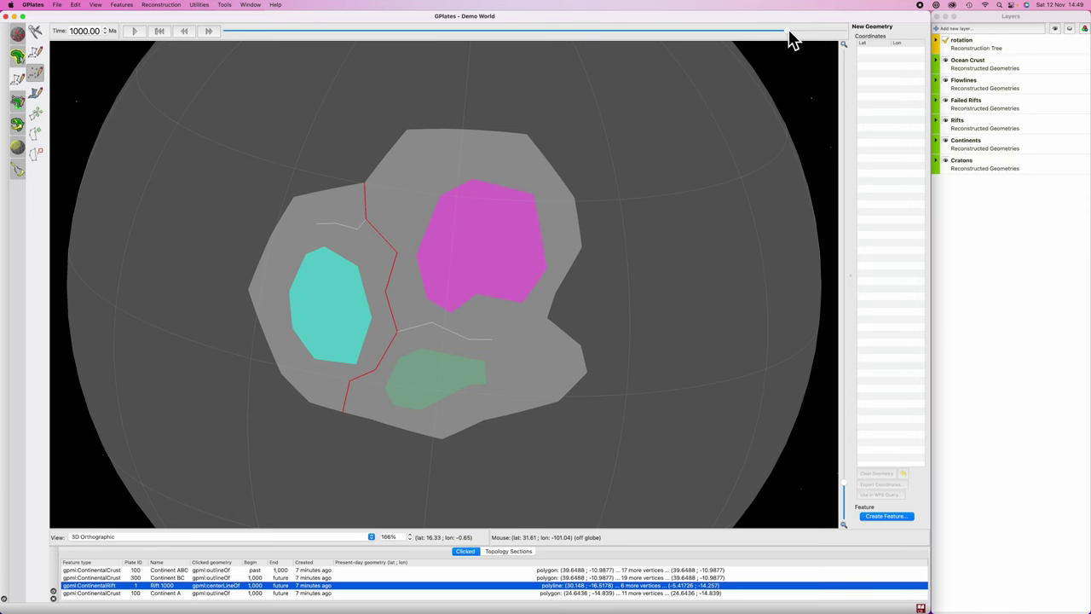
drag(790, 39, 312, 31)
- Set the reconstruction time to 900 Ma and zoom in on the flowlines
drag(95, 30, 71, 30)
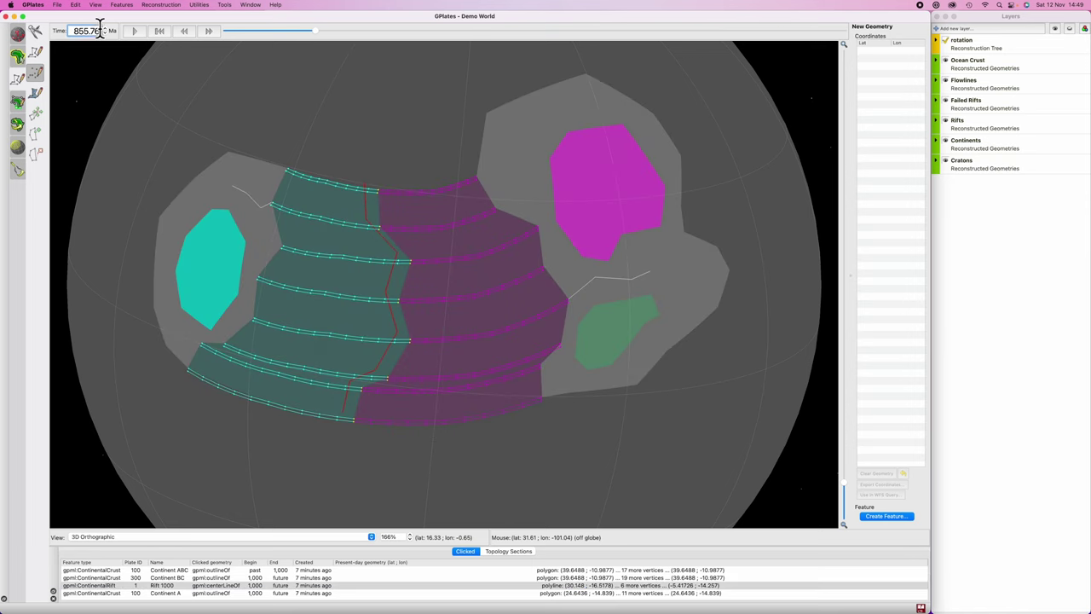
text(100.00)
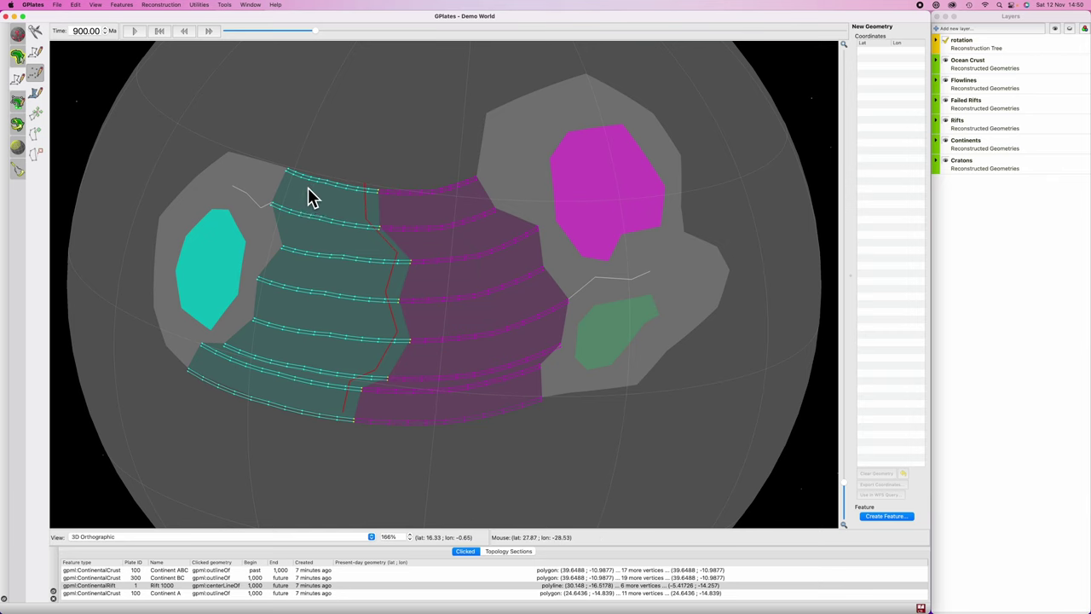
scroll(315, 192, up, 10)
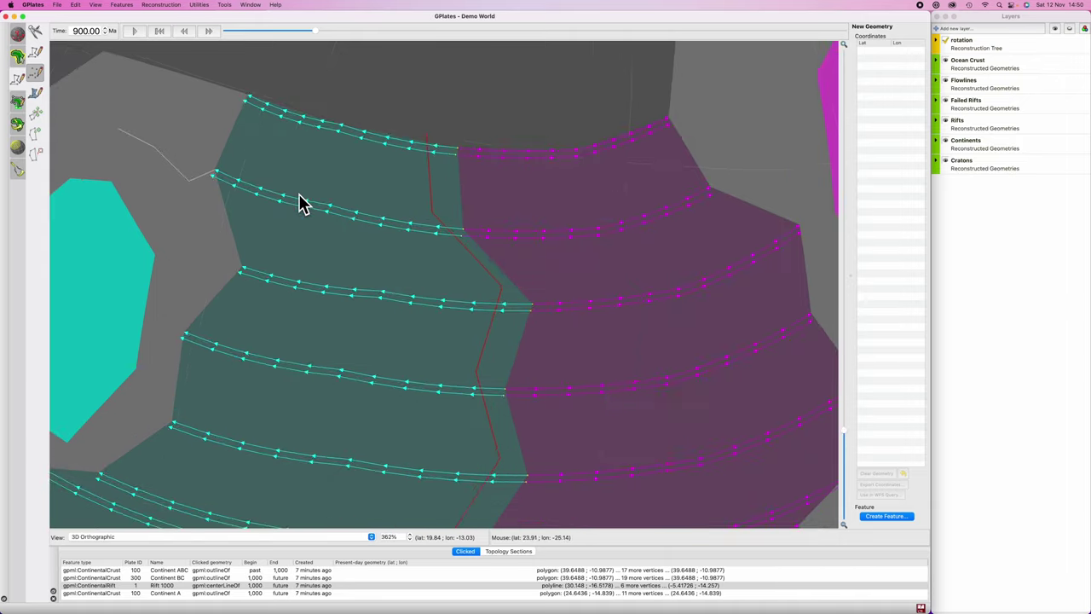
scroll(298, 202, up, 3)
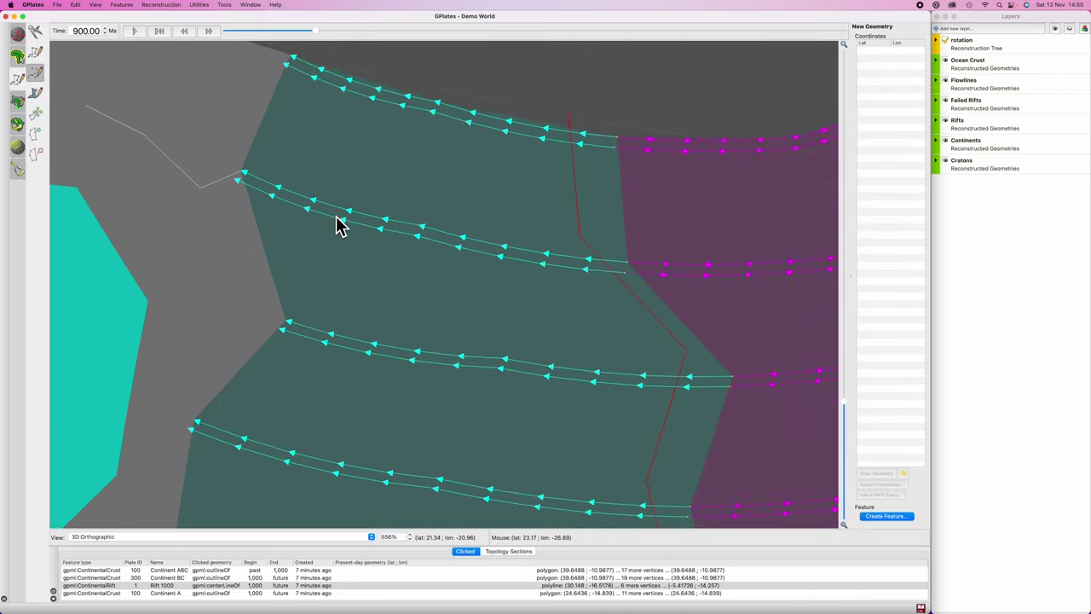
scroll(336, 223, up, 1)
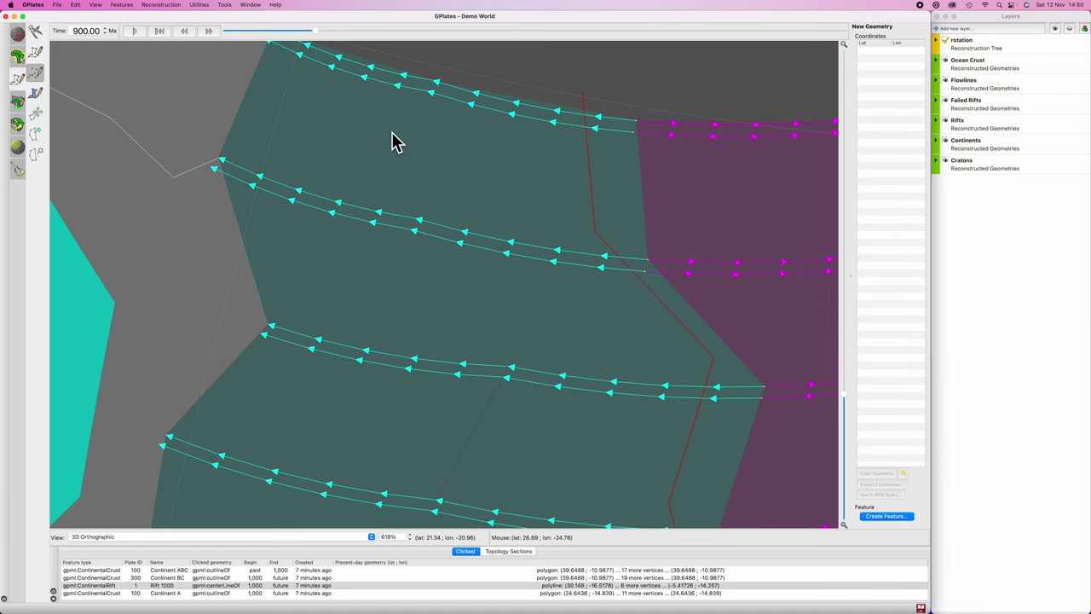
key(Up)
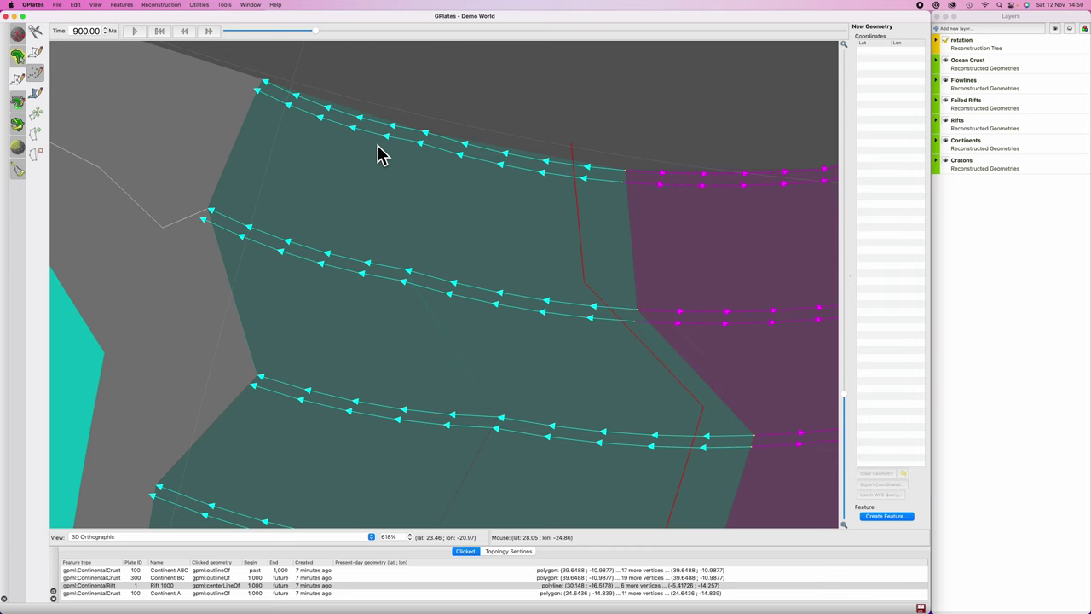
- Pick the flowline and ocean crust, then delete the duplicate Flowlines 1000 feature
key(f)
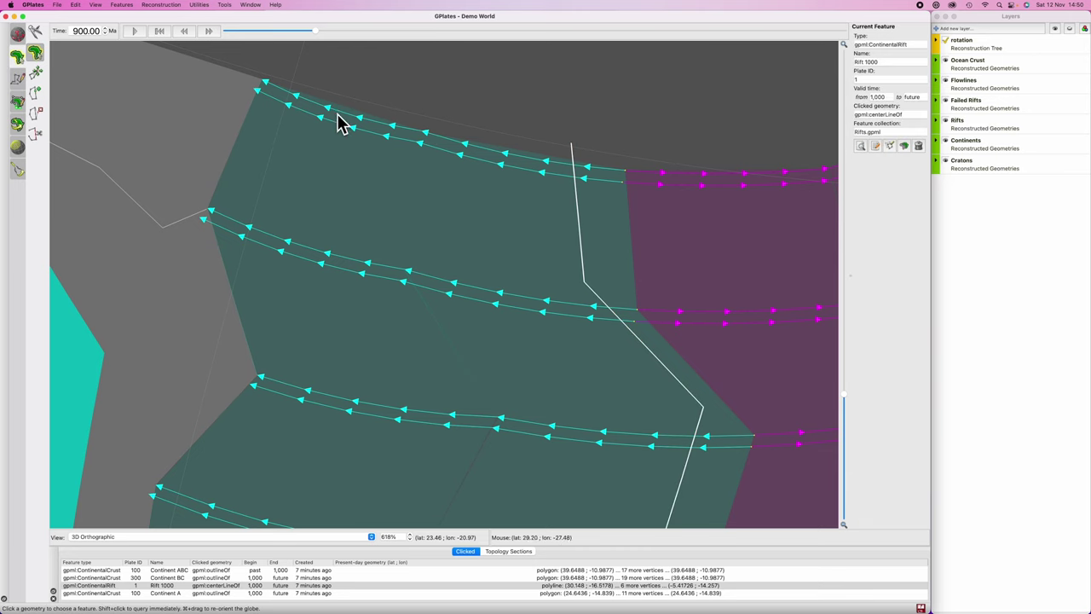
click(416, 138)
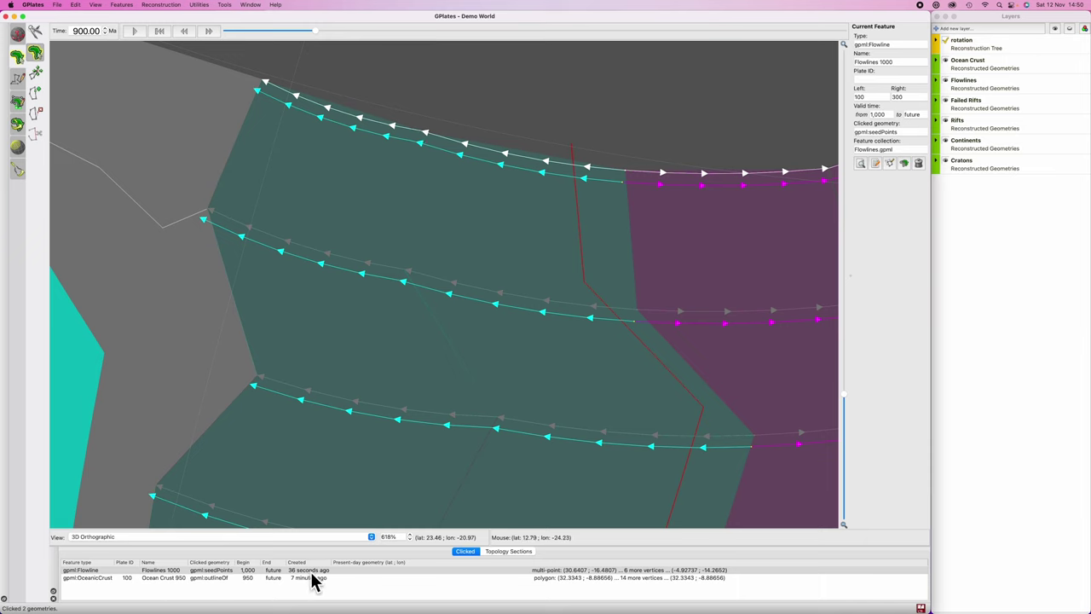
click(372, 142)
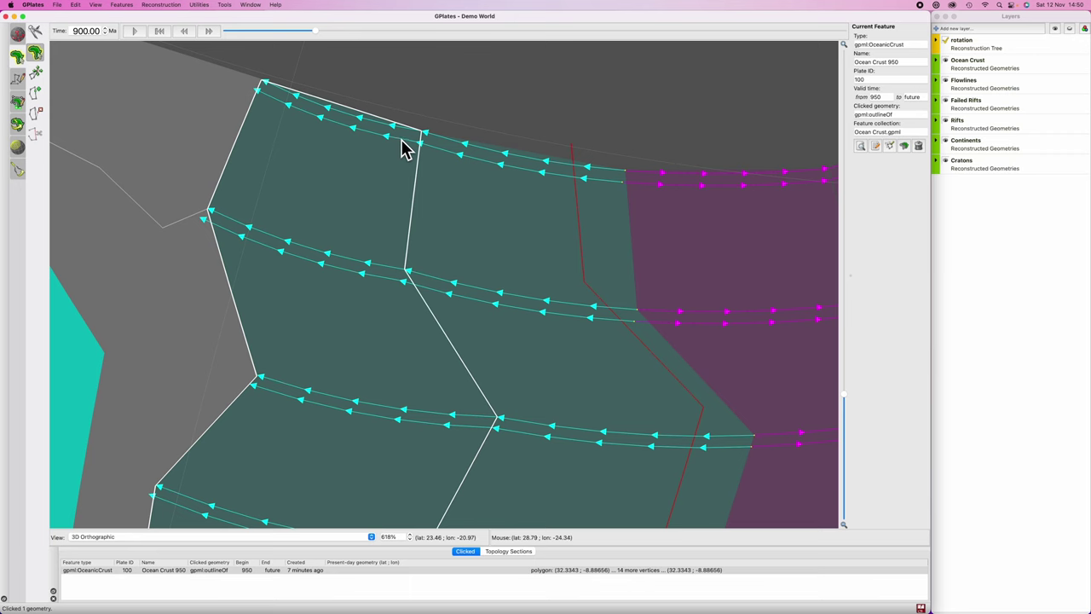
click(209, 578)
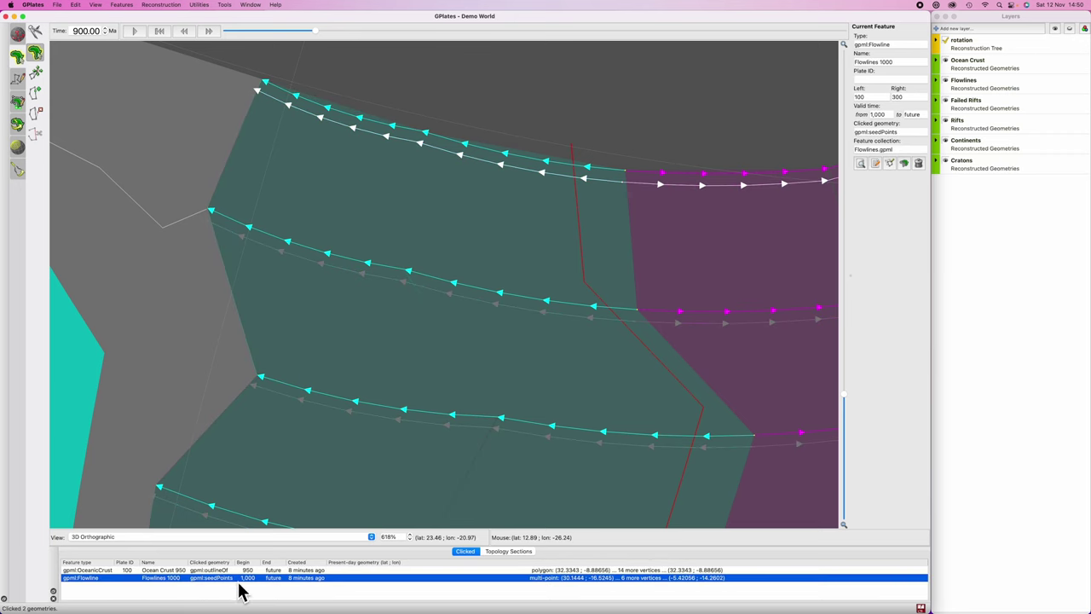
click(919, 166)
- Recentre the globe on the continents and roll the reconstruction back to 934.81 Ma
scroll(483, 280, down, 5)
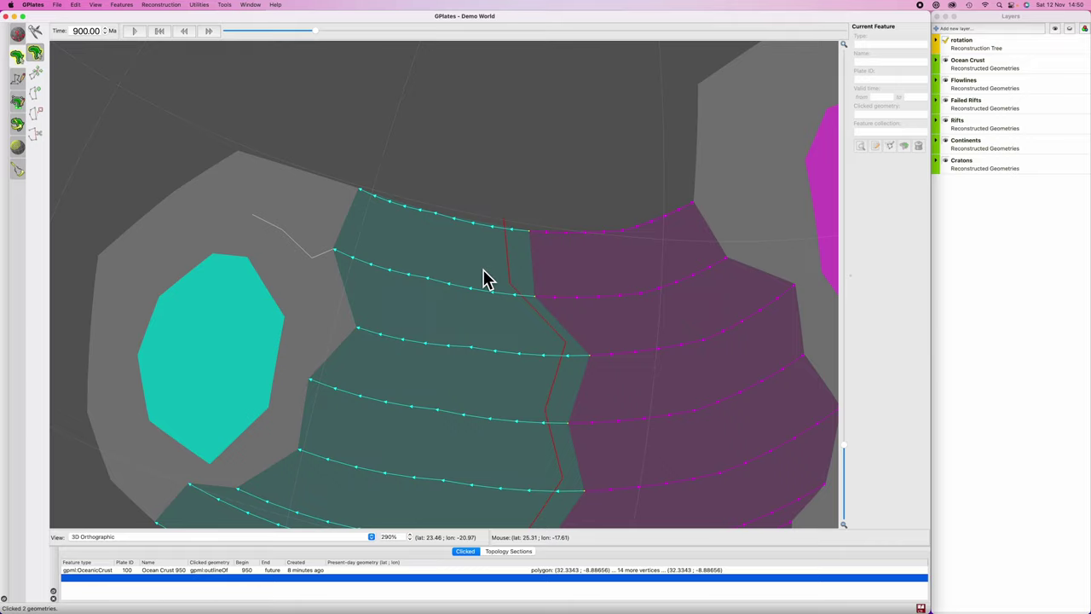
scroll(484, 279, down, 5)
drag(557, 309, 503, 246)
scroll(503, 249, up, 1)
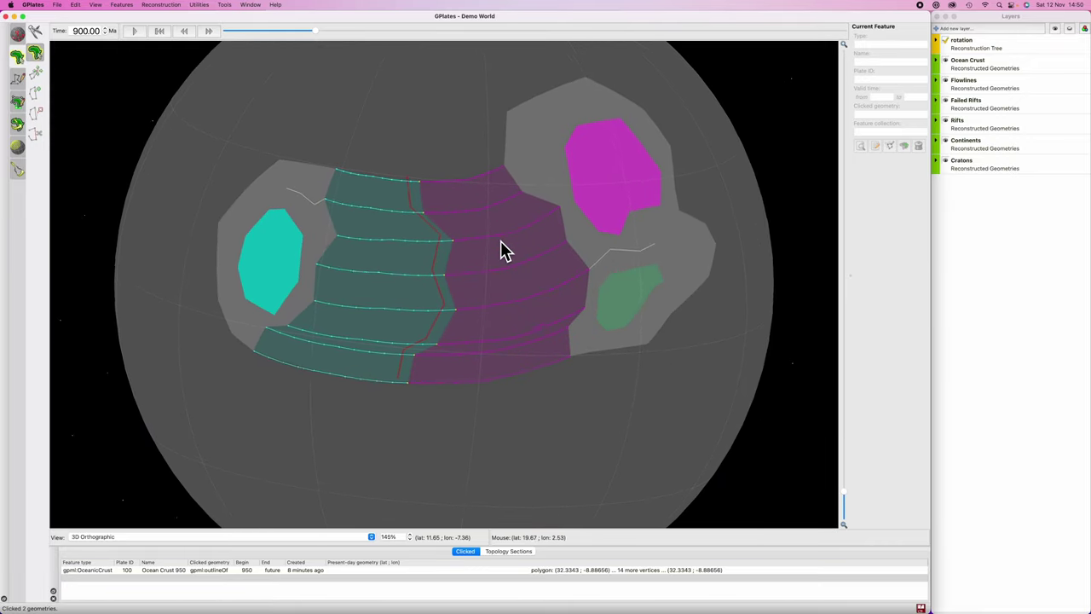
drag(491, 297, 487, 302)
scroll(487, 302, up, 1)
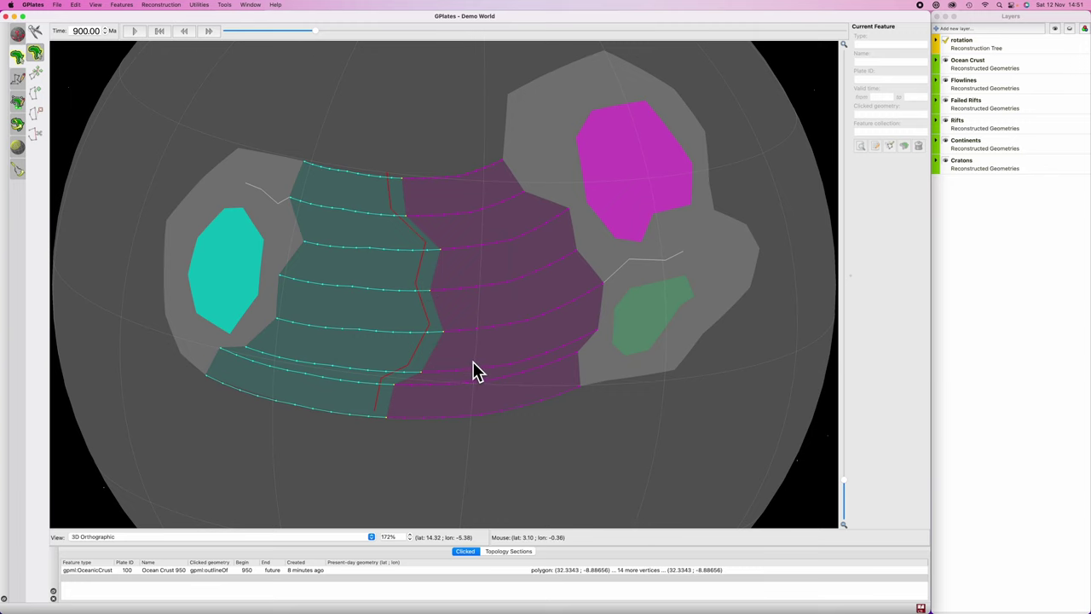
drag(473, 363, 463, 374)
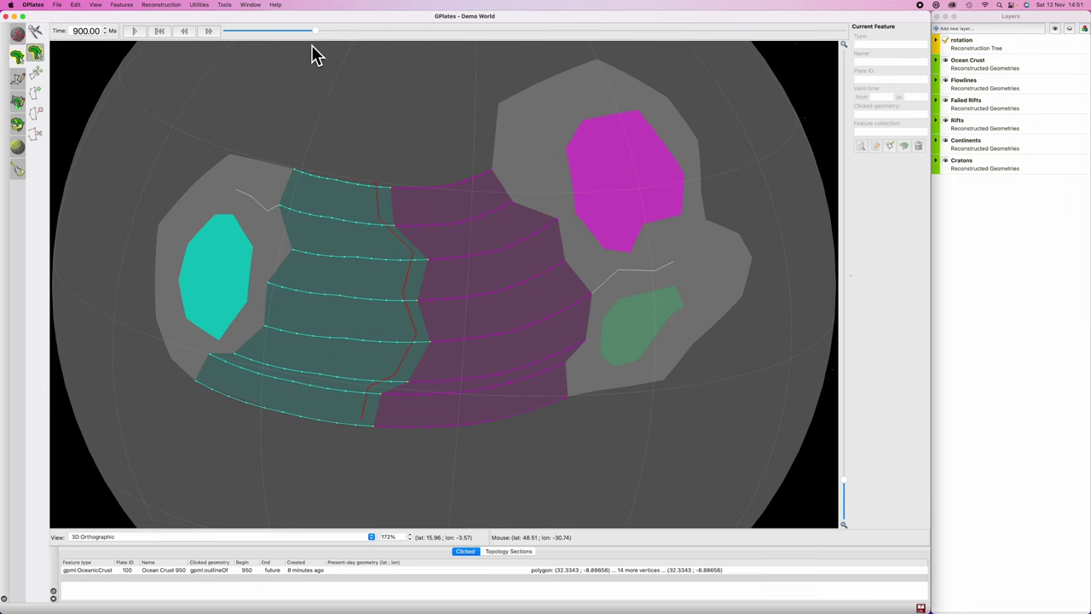
drag(313, 31, 268, 39)
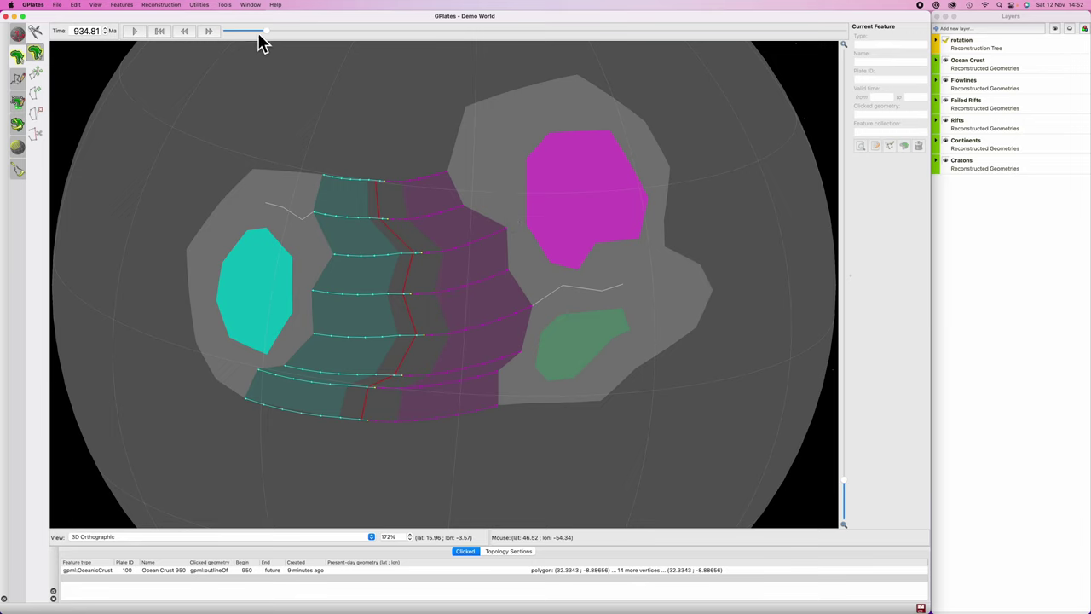
- Apply 900 Ma as the reconstruction time and recentre the globe on the continents
double_click(89, 31)
key(Return)
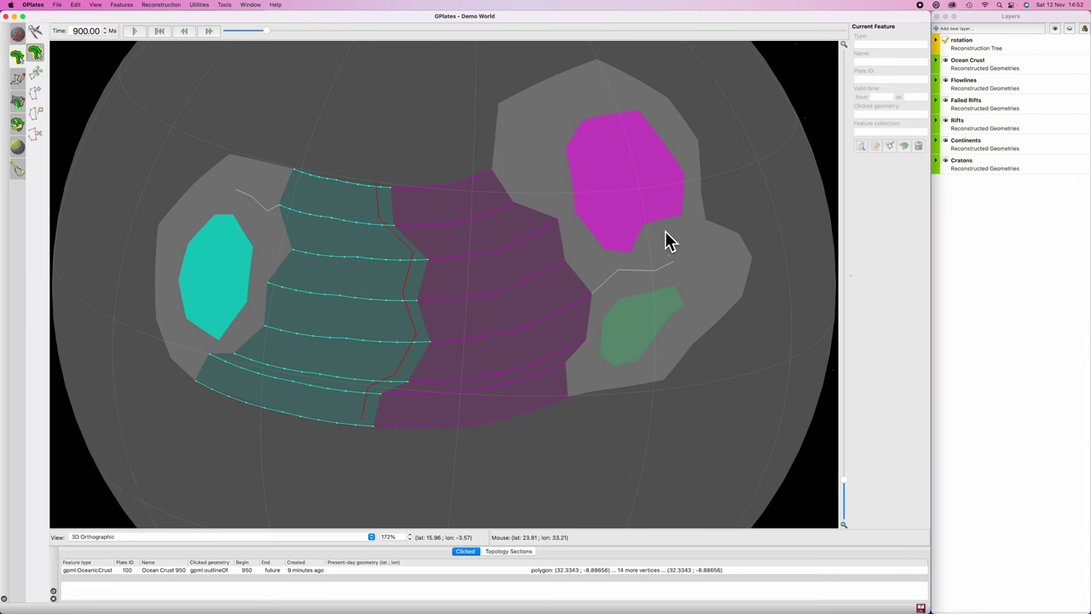
drag(668, 237, 547, 289)
- Sketch a five-point polygon motion arrow over the magenta craton
key(g)
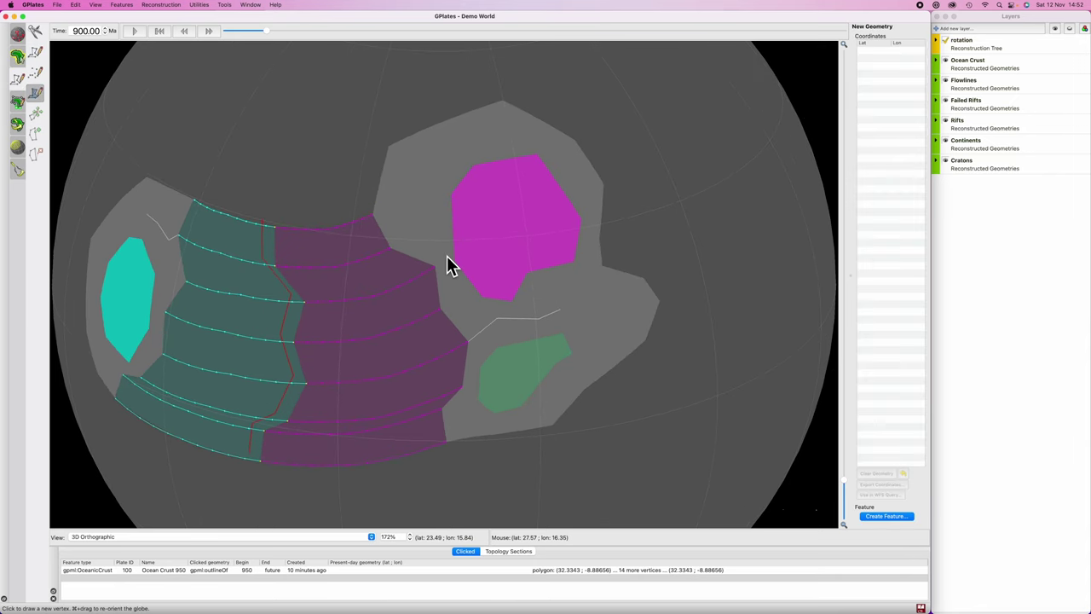
click(450, 253)
click(539, 201)
click(518, 198)
click(528, 210)
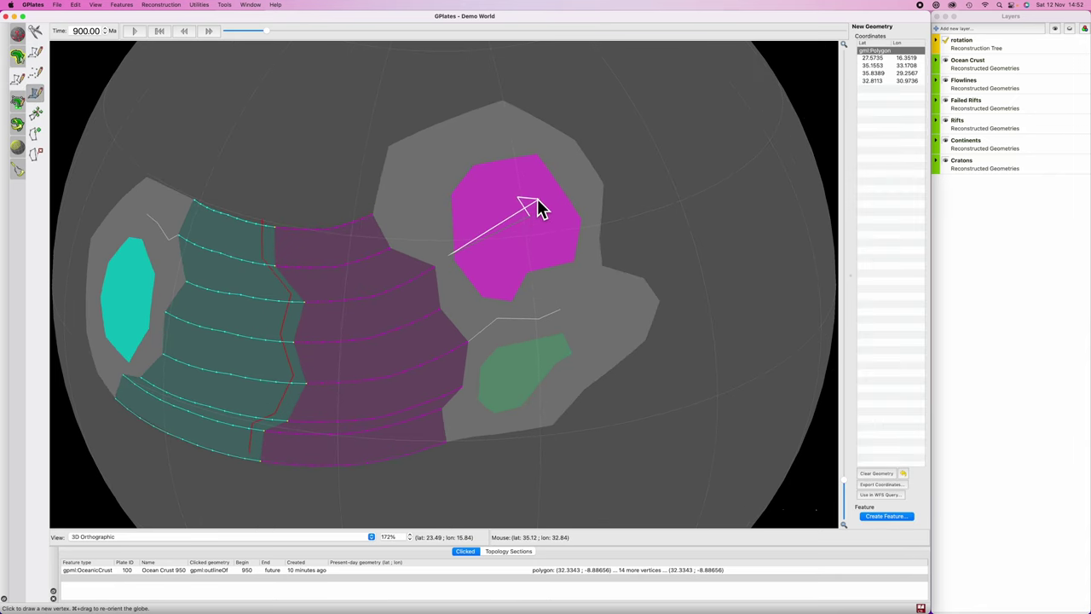
click(539, 205)
- Sketch a polyline arrow with a small arrowhead in the upper right of the globe
key(l)
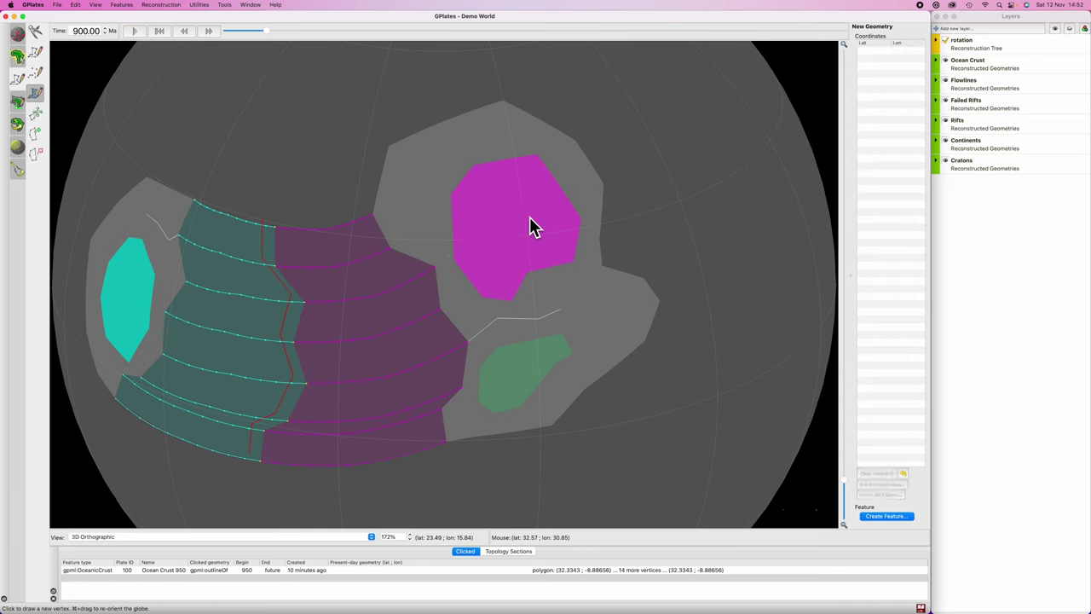
click(711, 81)
click(640, 125)
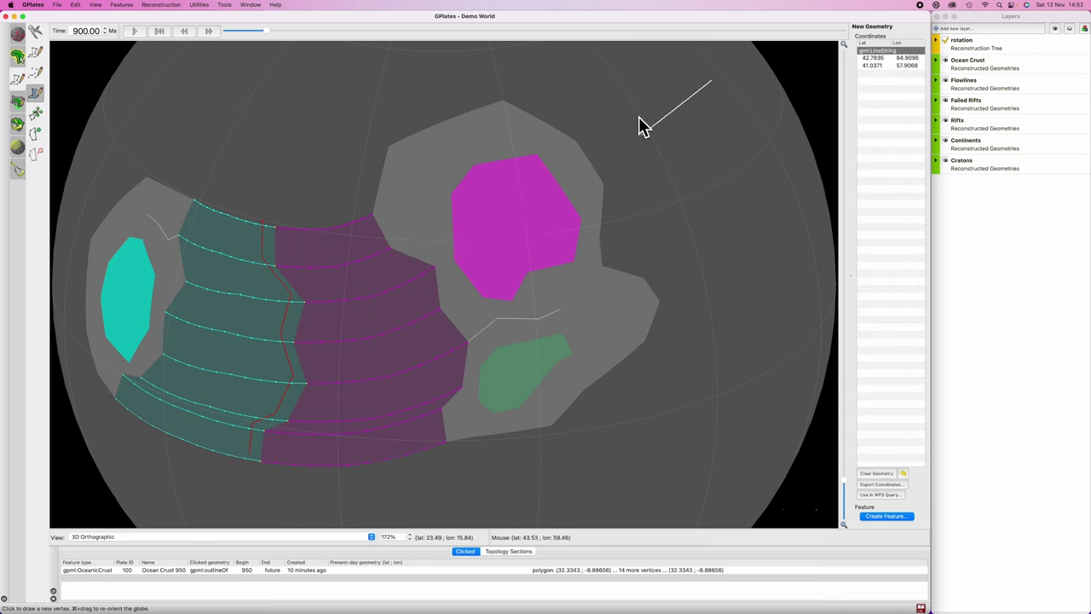
click(641, 115)
click(668, 137)
click(650, 138)
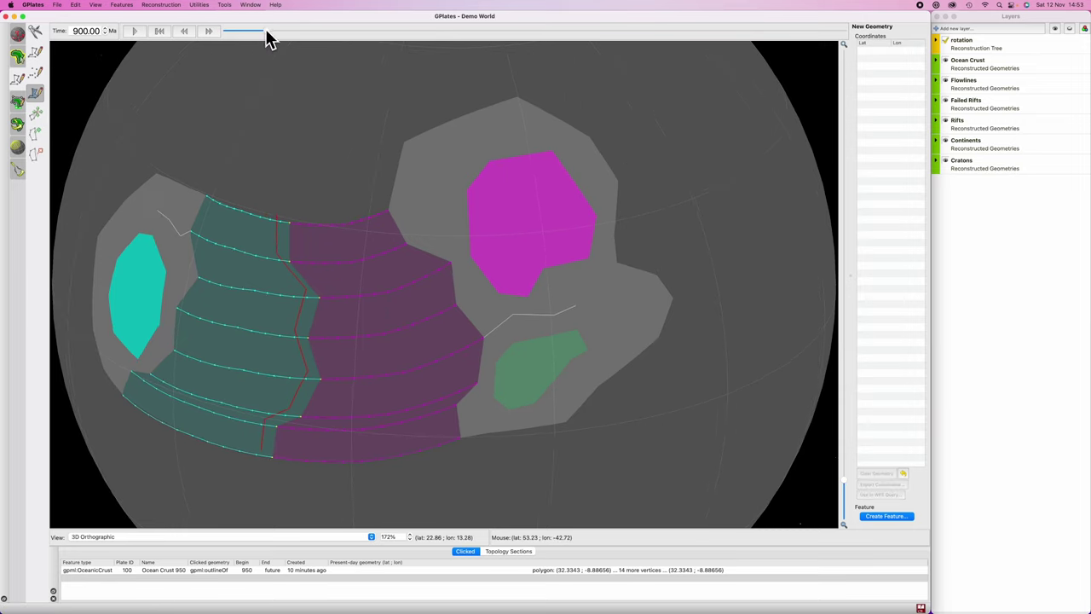
- Roll the reconstruction back to 1000 Ma and centre the assembled continent
drag(265, 33, 220, 32)
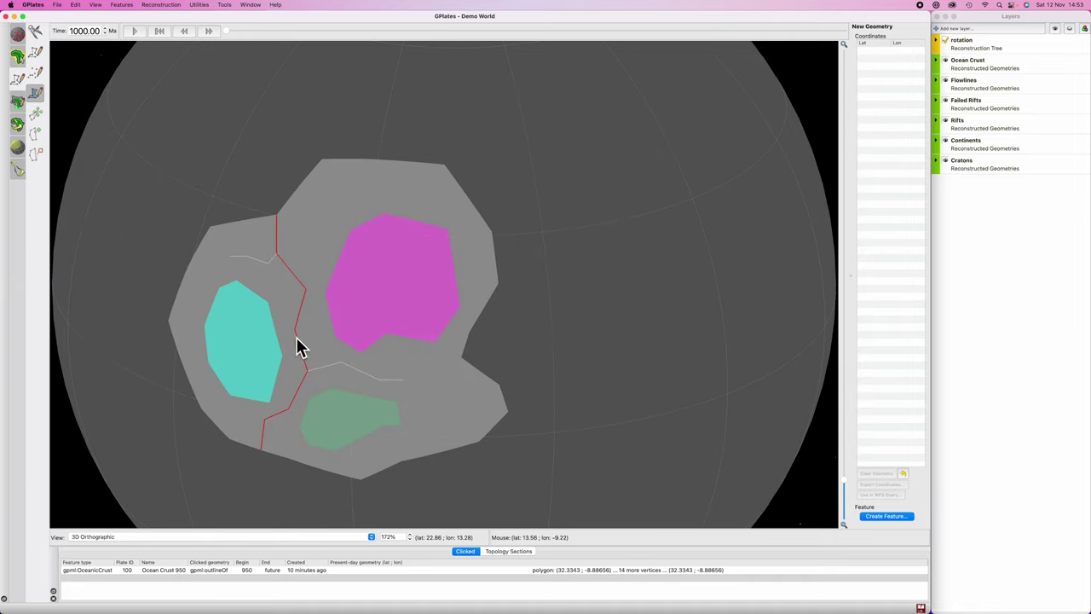
drag(490, 296, 565, 305)
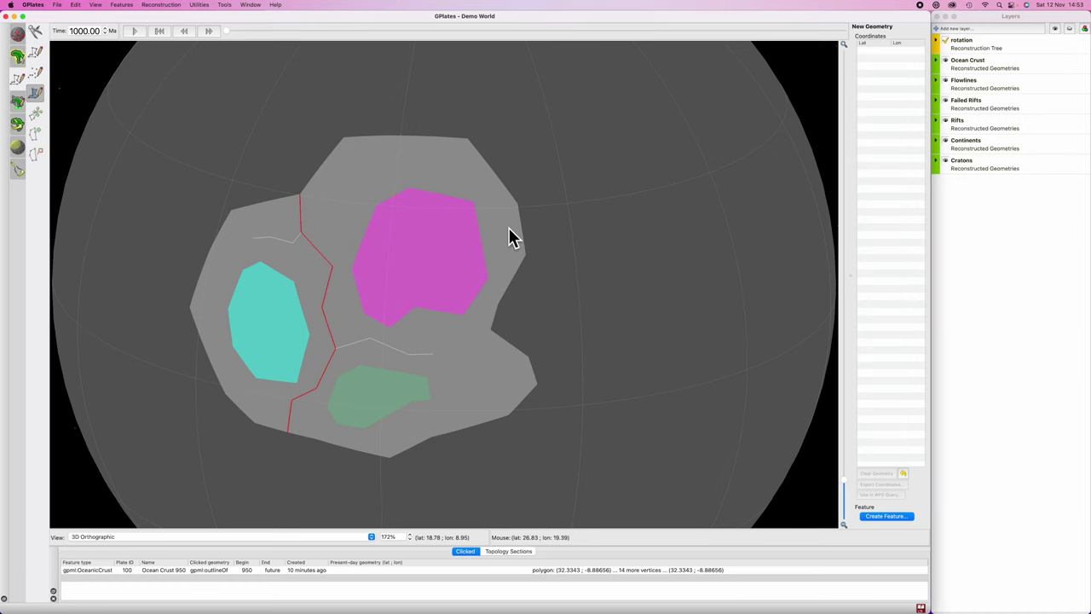
- Switch to the Illustrator reference sketch showing blue subduction lines and red motion arrows
key(super+Tab)
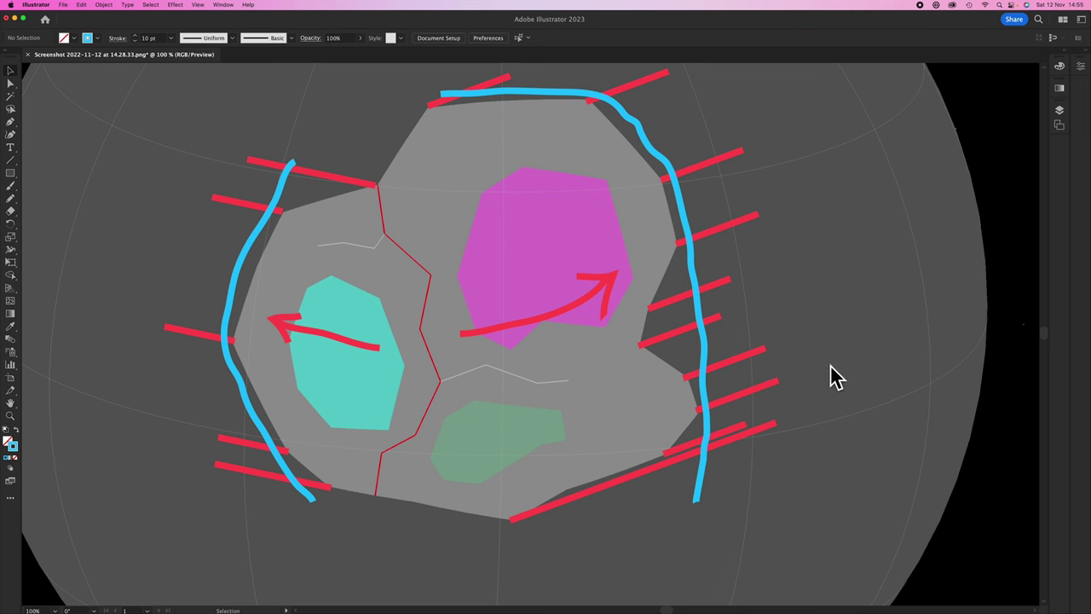
- Zoom in and start a new polyline along the assembled continent's top edge
key(super+Tab)
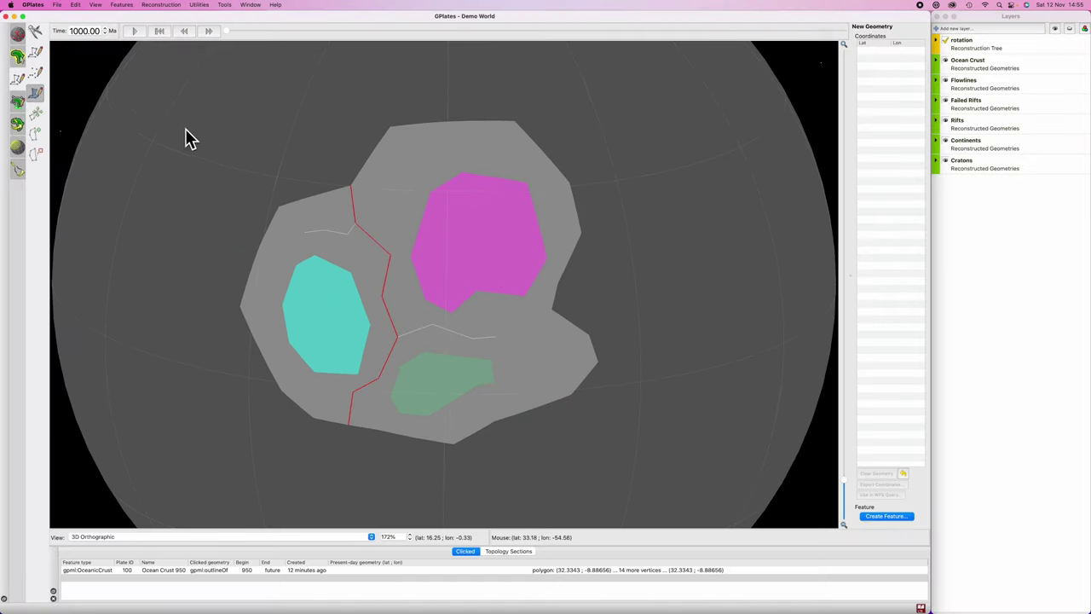
scroll(433, 193, up, 2)
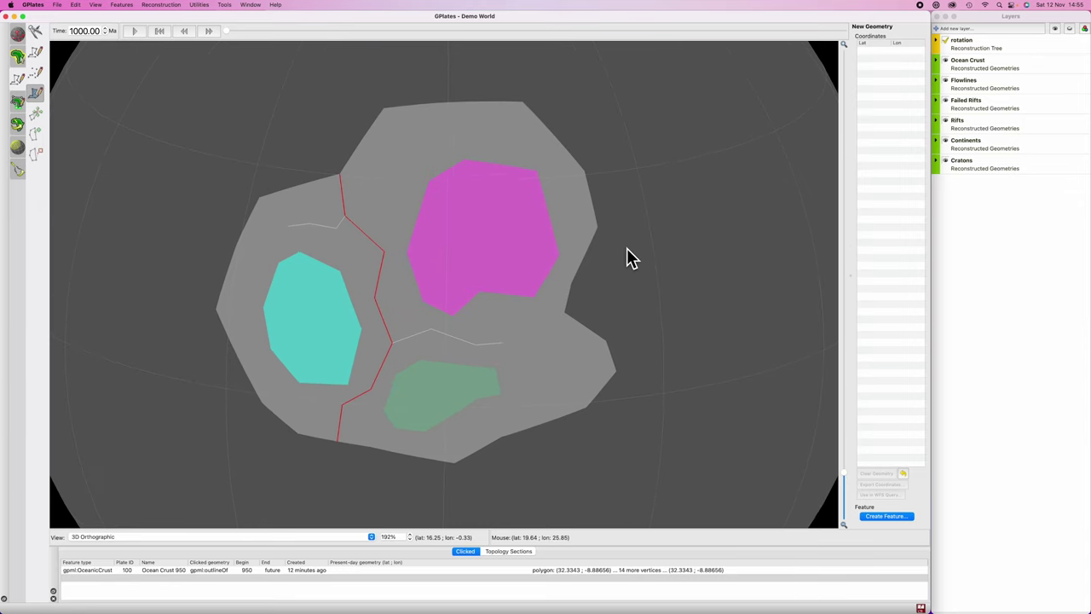
key(l)
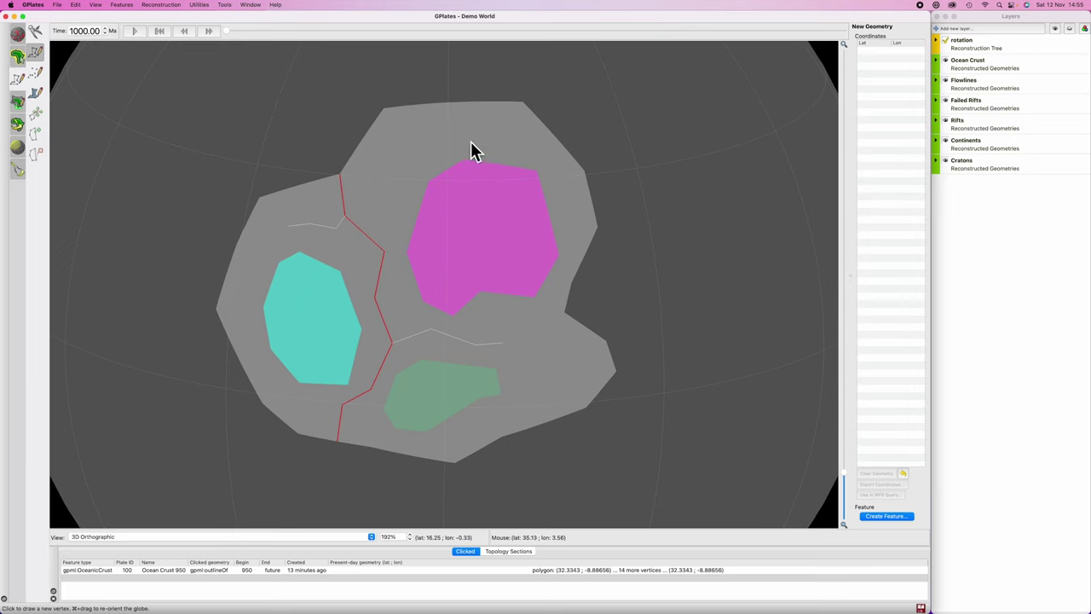
click(404, 98)
click(528, 97)
- Continue the polyline around the top-right corner and down the right edge to the lower right
click(588, 169)
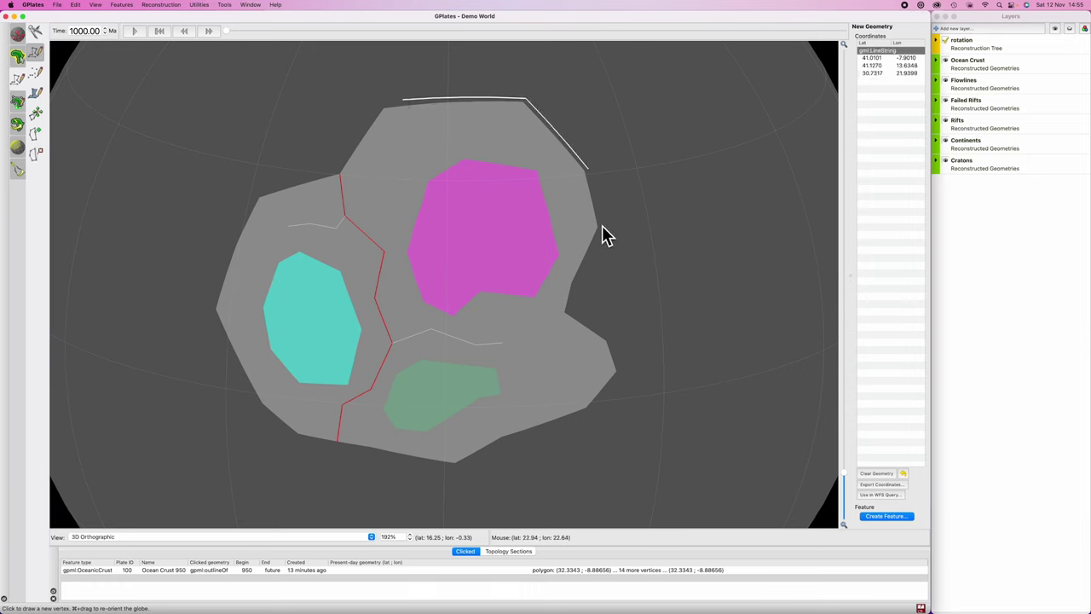
click(601, 227)
click(603, 291)
click(609, 340)
click(620, 372)
click(620, 401)
click(615, 430)
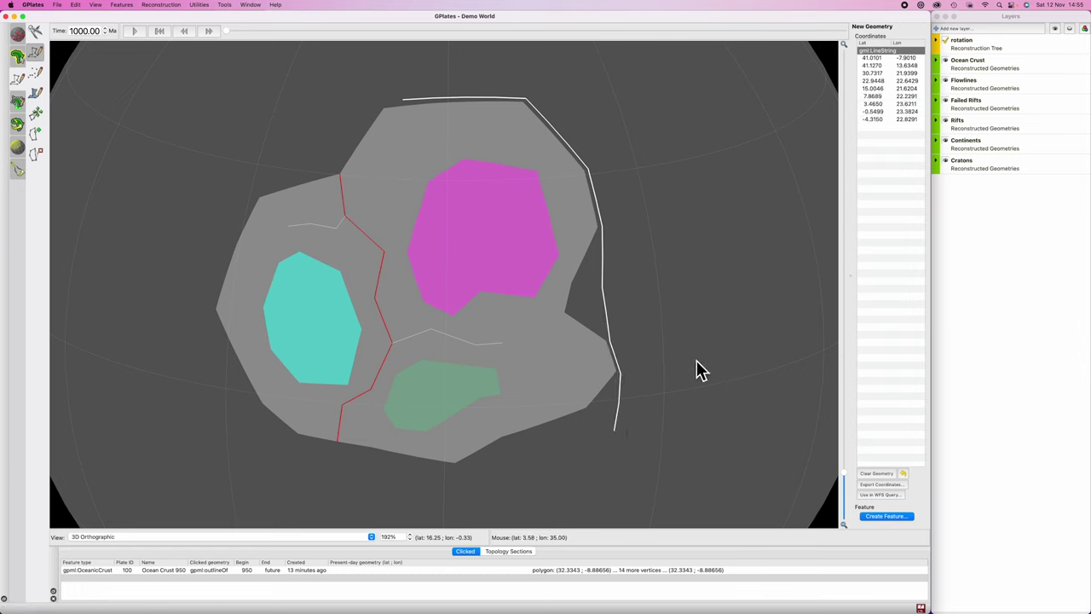
click(613, 438)
- Make a feature from the drawn line with SubductionZone as its type
click(887, 516)
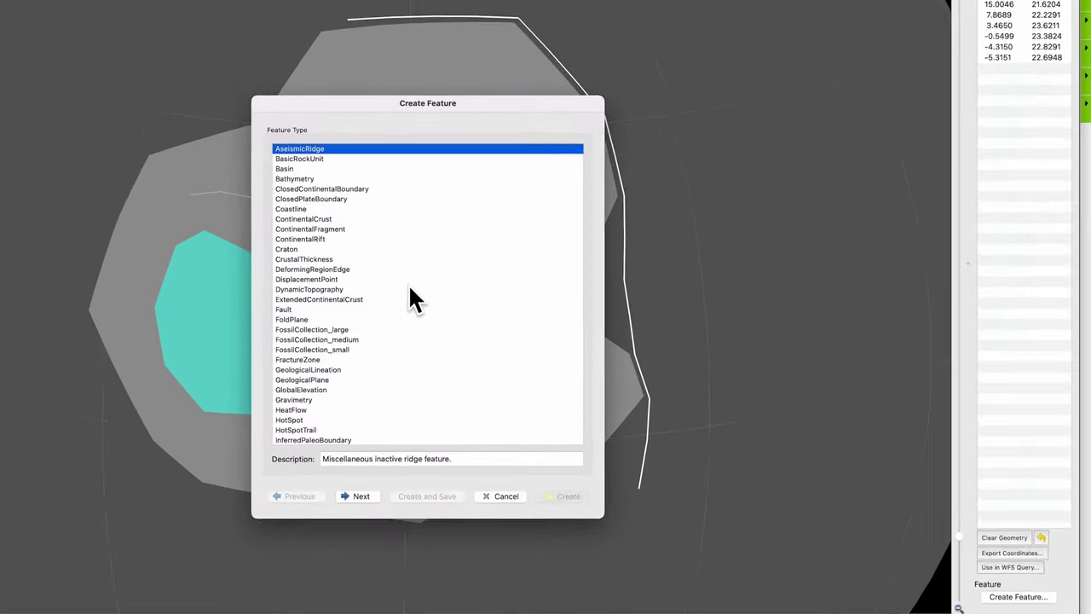
text(sub)
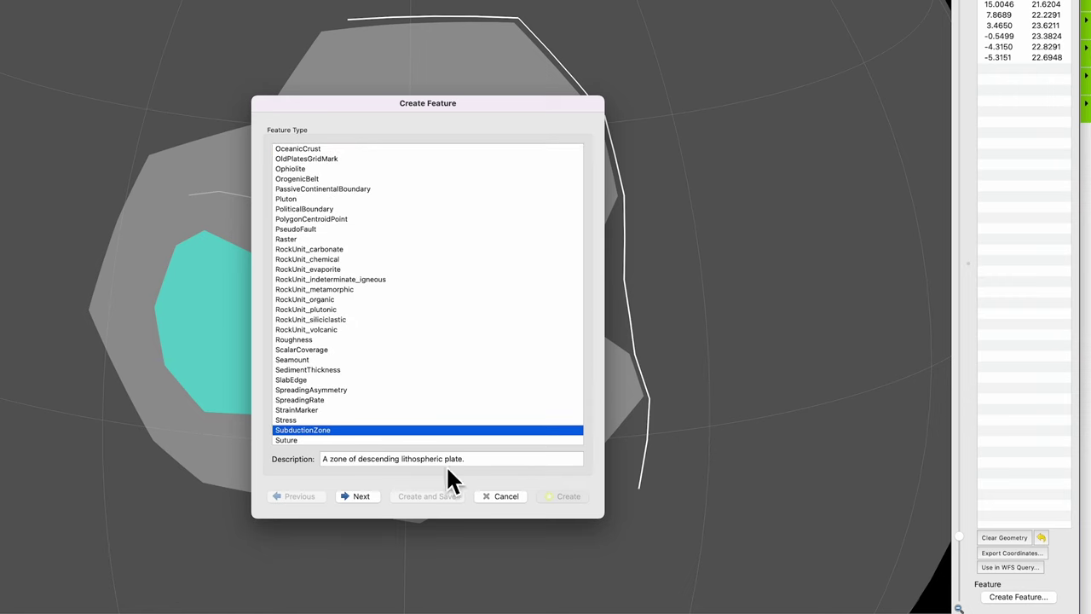
click(361, 497)
drag(411, 103, 220, 37)
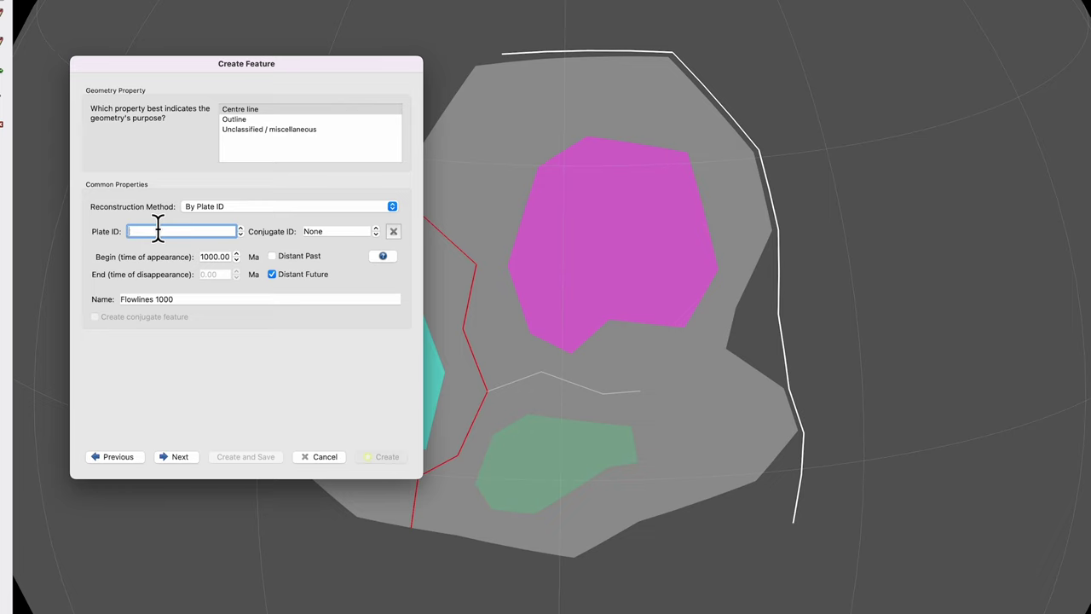
- Set the feature's plate ID to 300 and rename it 'Sub 1000'
text(0)
click(219, 299)
key(BackSpace)
key(BackSpace)
key(BackSpace)
key(BackSpace)
key(BackSpace)
key(BackSpace)
key(BackSpace)
key(BackSpace)
key(BackSpace)
key(BackSpace)
key(BackSpace)
key(BackSpace)
key(BackSpace)
key(BackSpace)
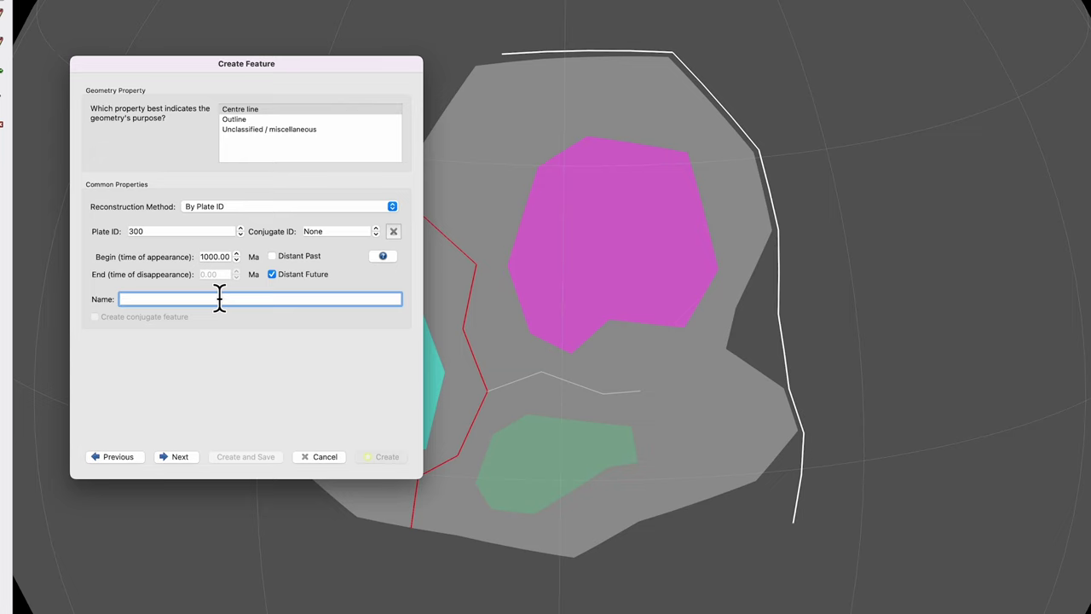
text(Sub 1000)
click(187, 457)
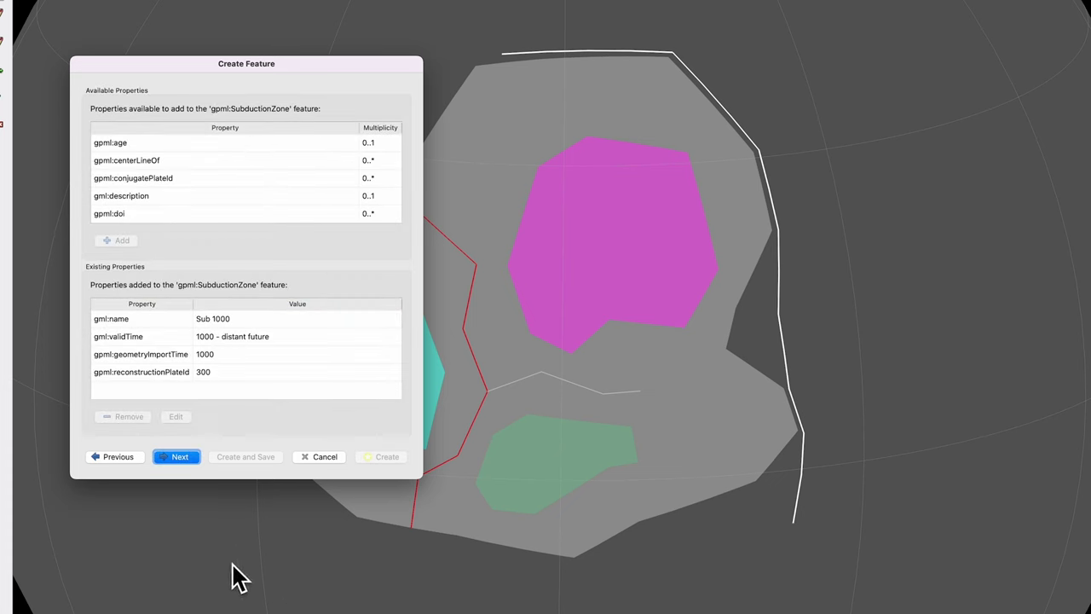
- Place the feature in a new feature collection, then create it
click(183, 457)
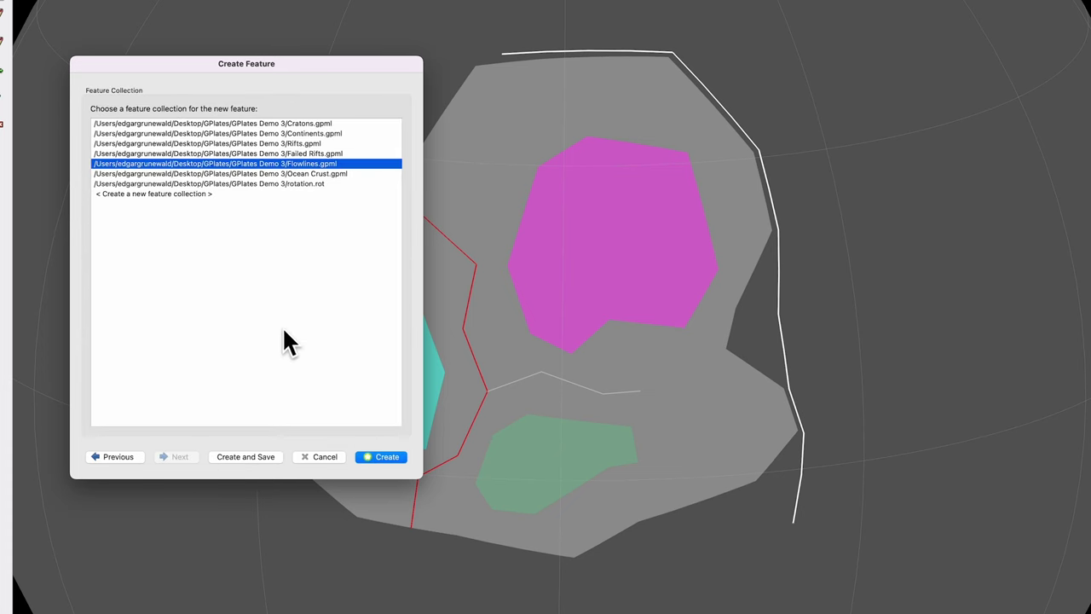
click(181, 194)
click(256, 457)
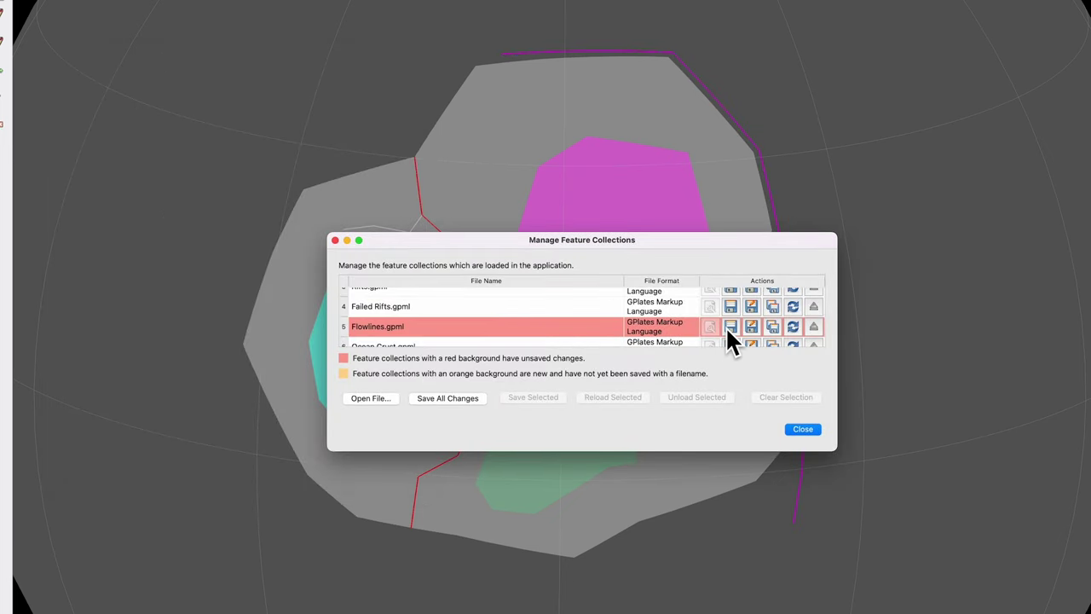
- Save Flowlines.gpml and save the new feature collection as 'Subduction Zones'
click(730, 326)
scroll(610, 328, down, 2)
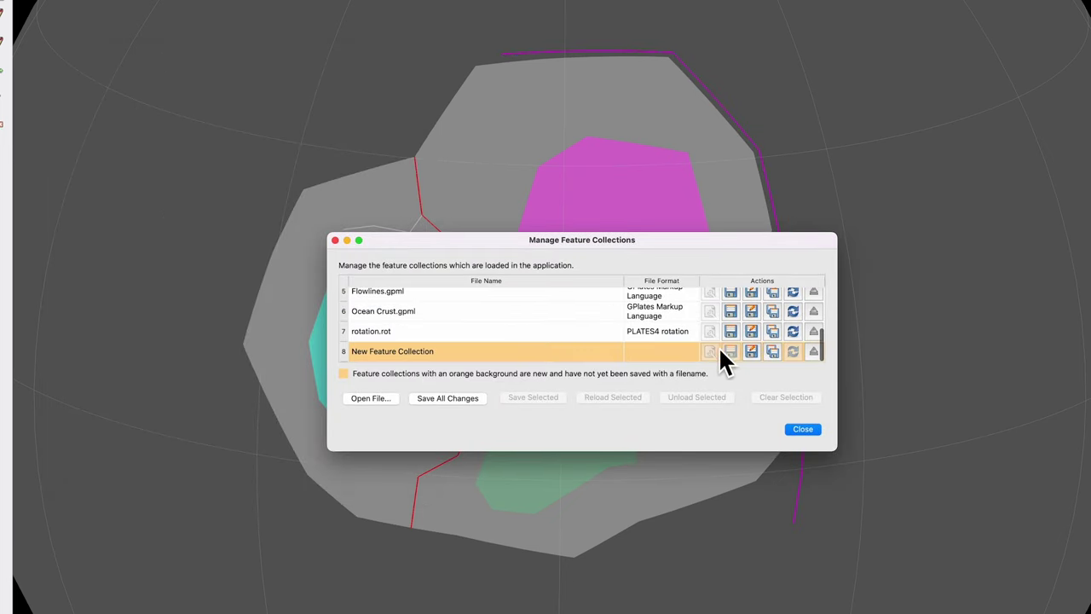
click(751, 350)
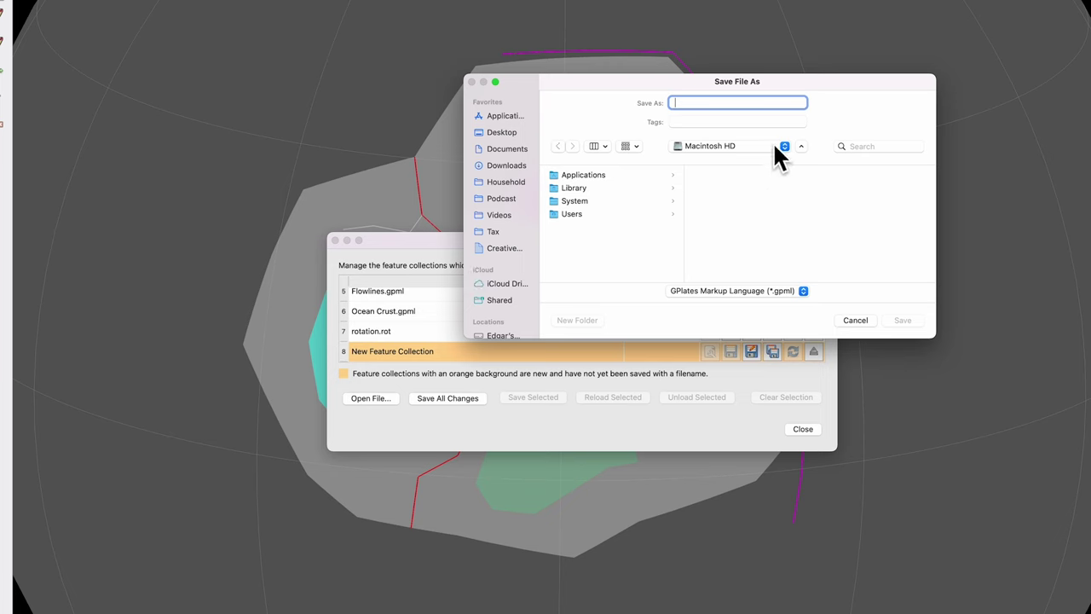
text(Subduction Z)
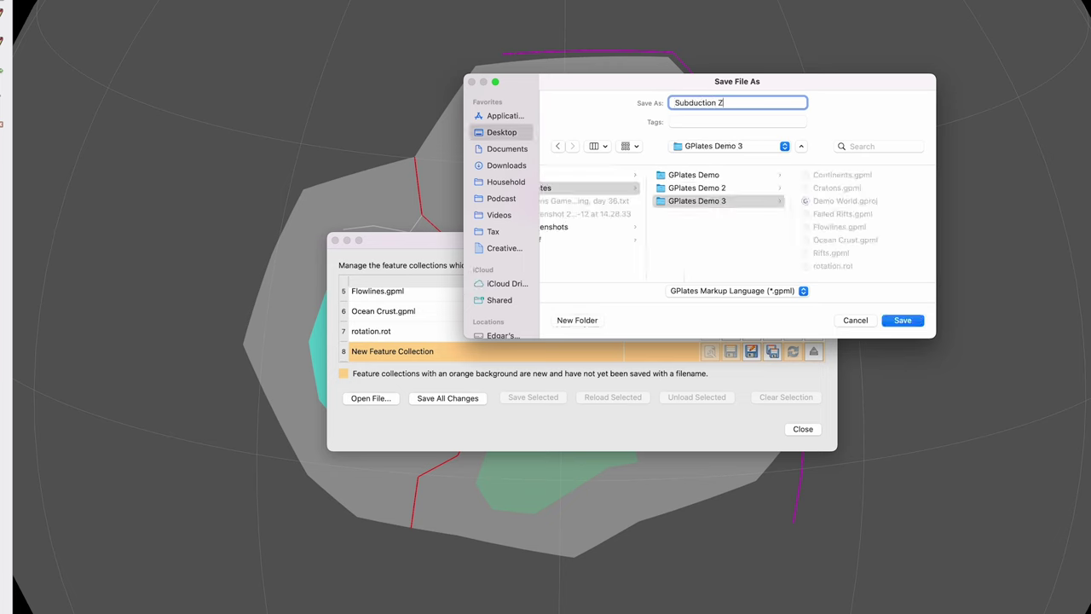
text(ones)
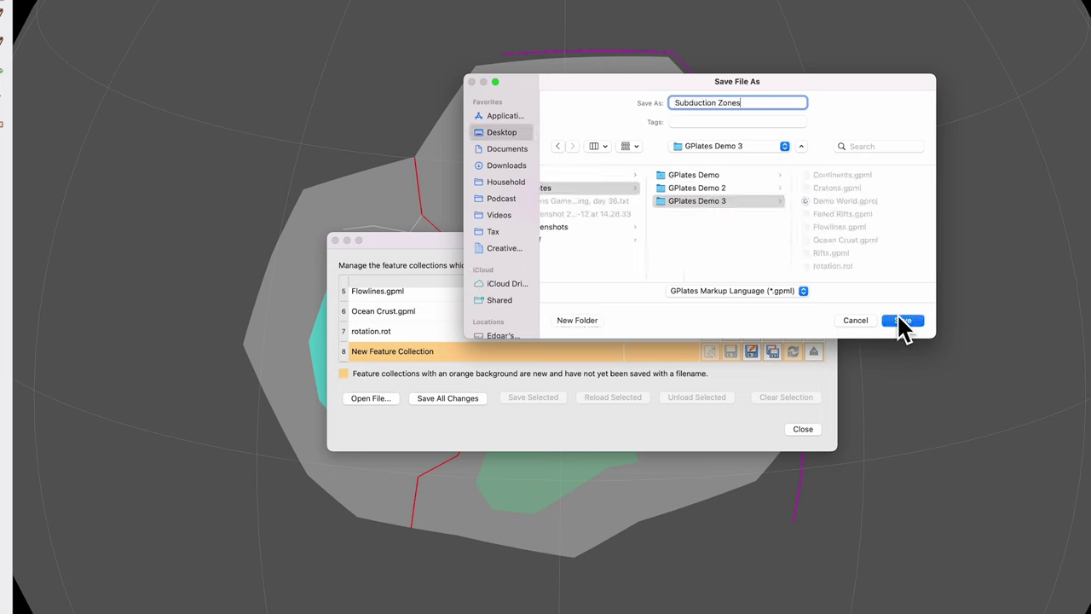